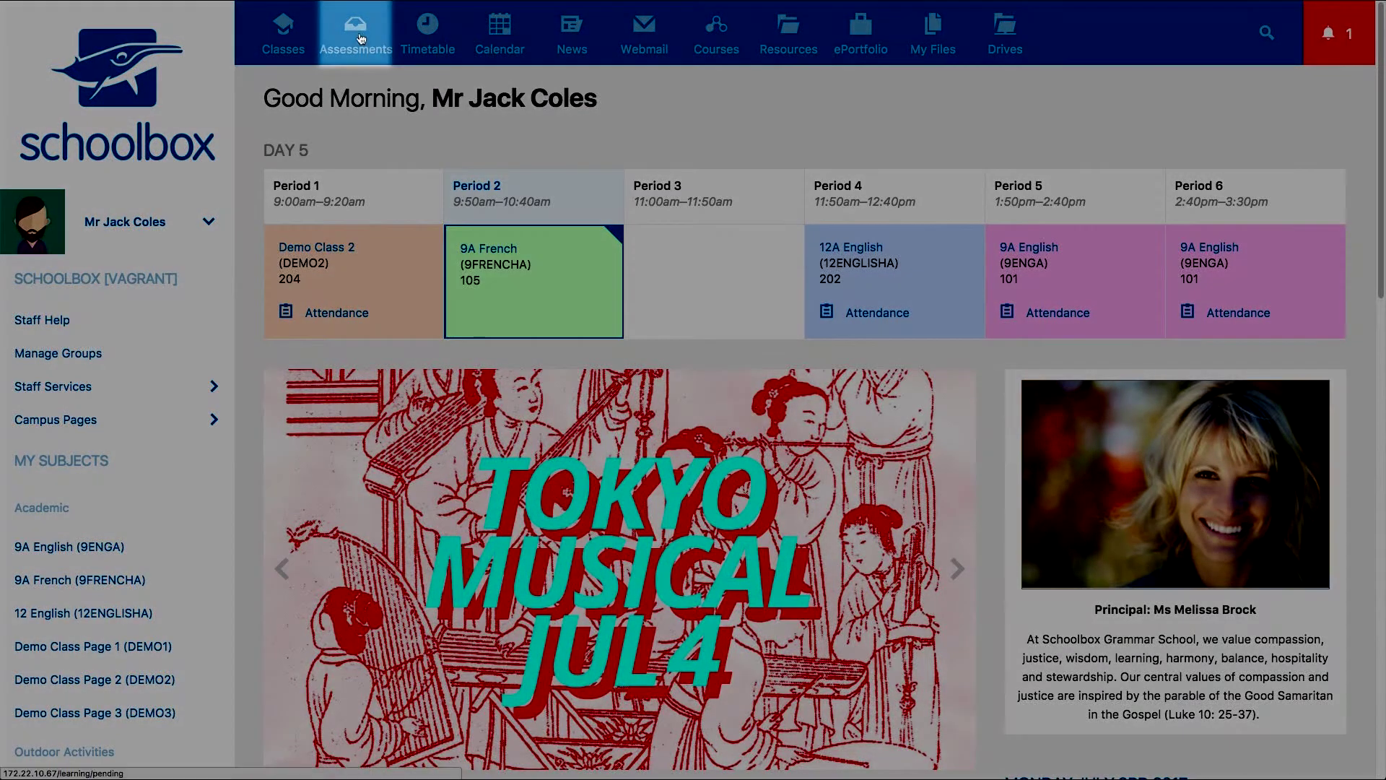
- Look through the pending assessments list, then follow the new quiz-attempt notification
click(357, 38)
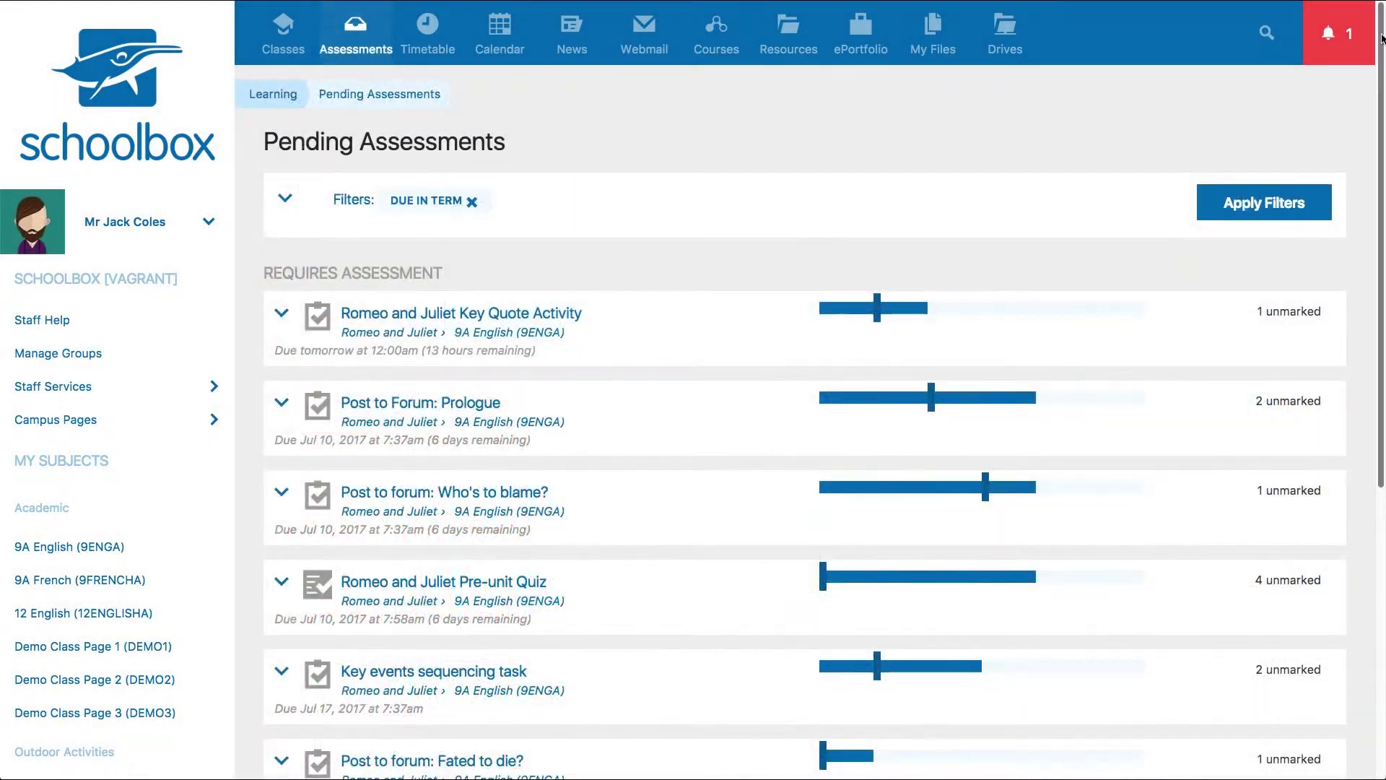
scroll(1374, 122, down, 2)
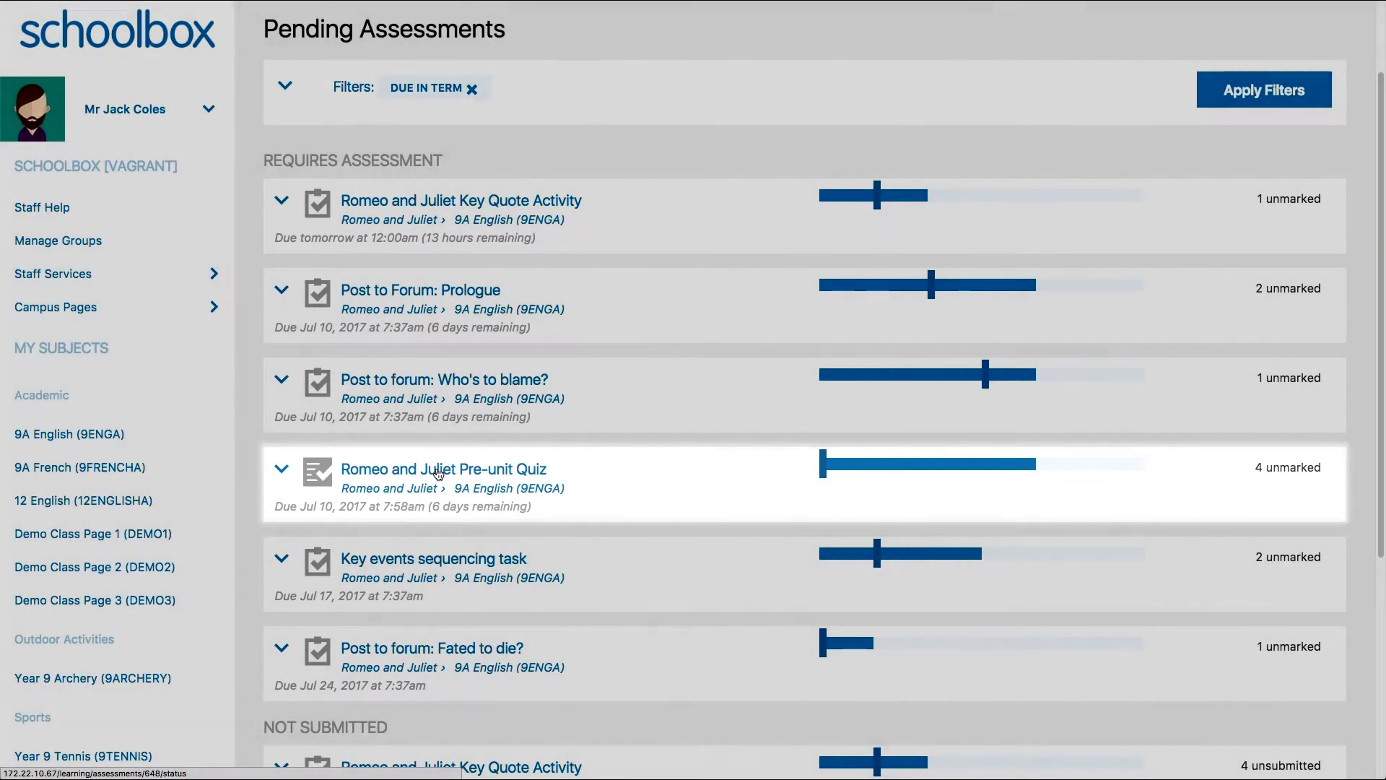
scroll(438, 473, up, 2)
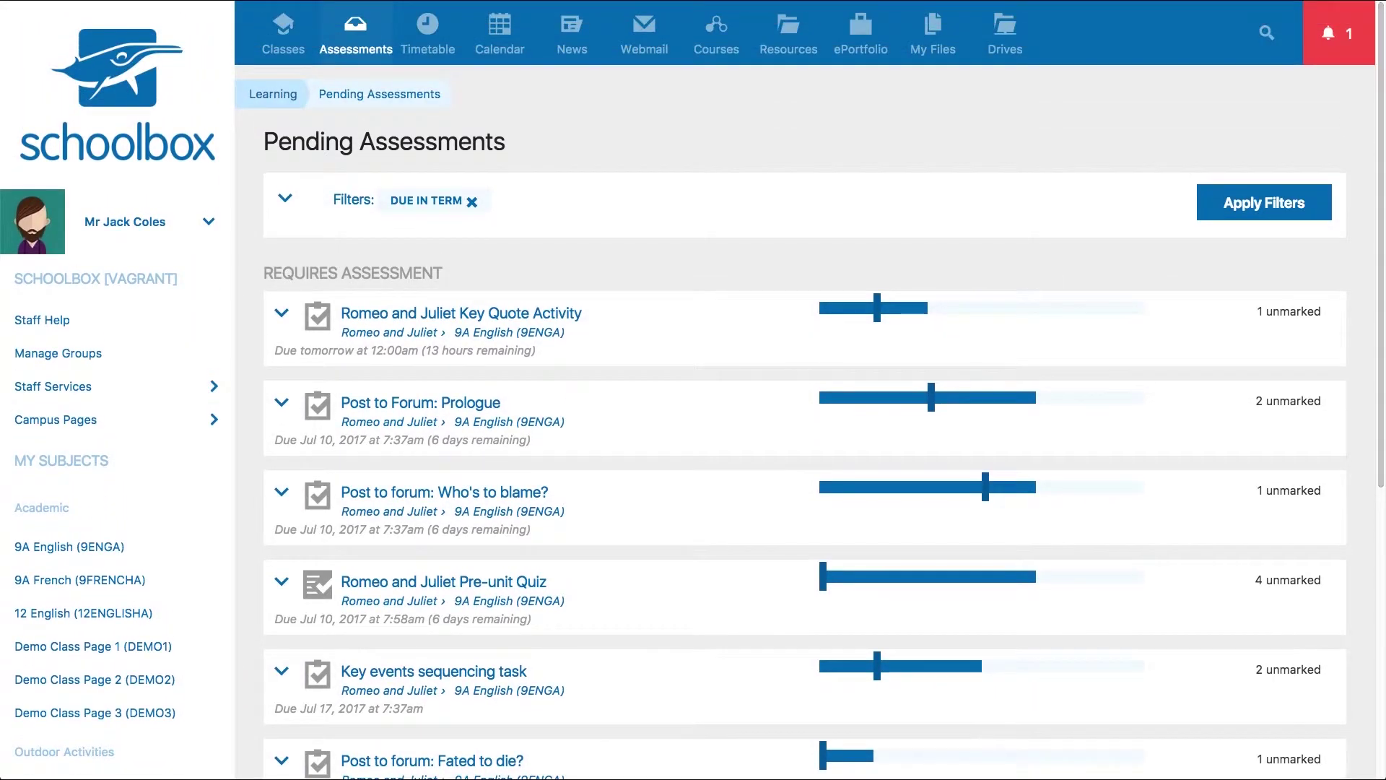
click(1328, 34)
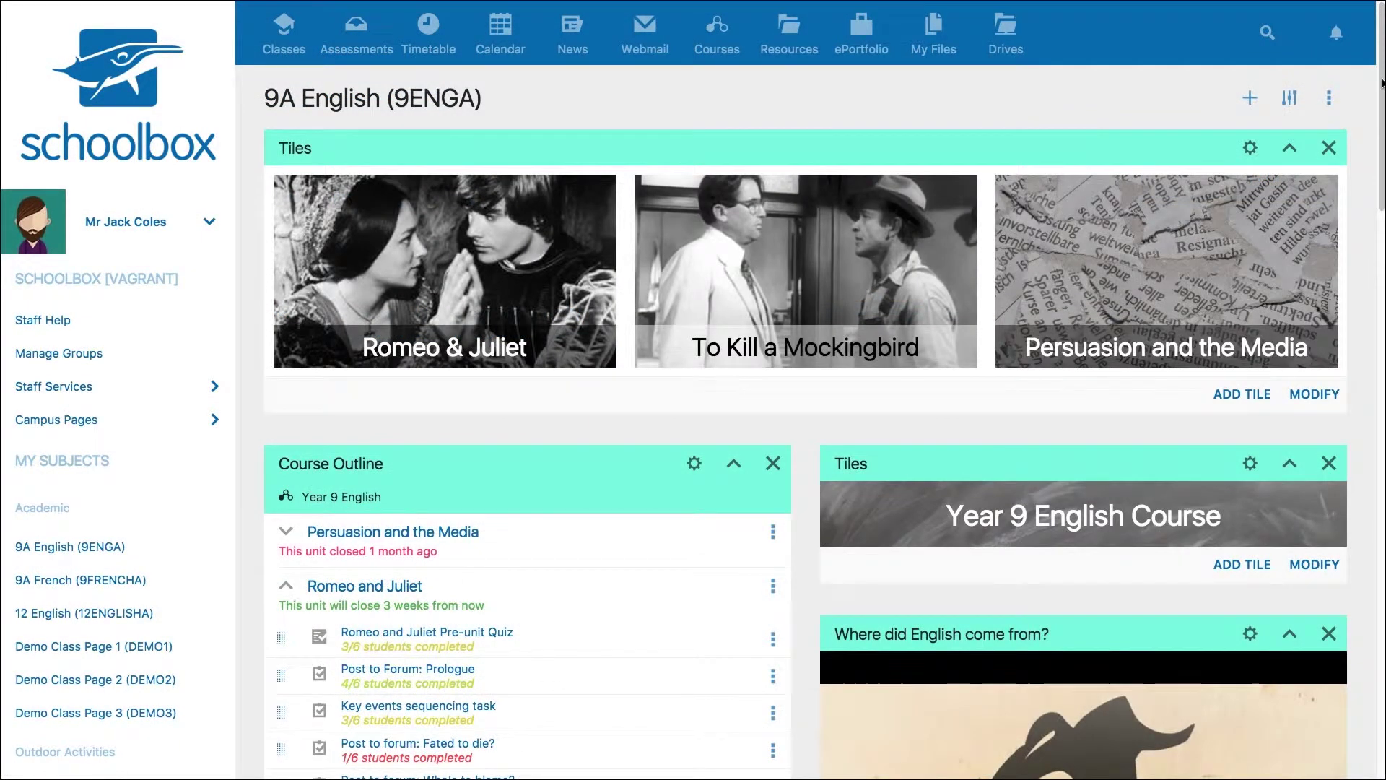
- View the attempt status of the Romeo and Juliet Pre-unit Quiz from the 9A English course outline
scroll(1059, 280, down, 5)
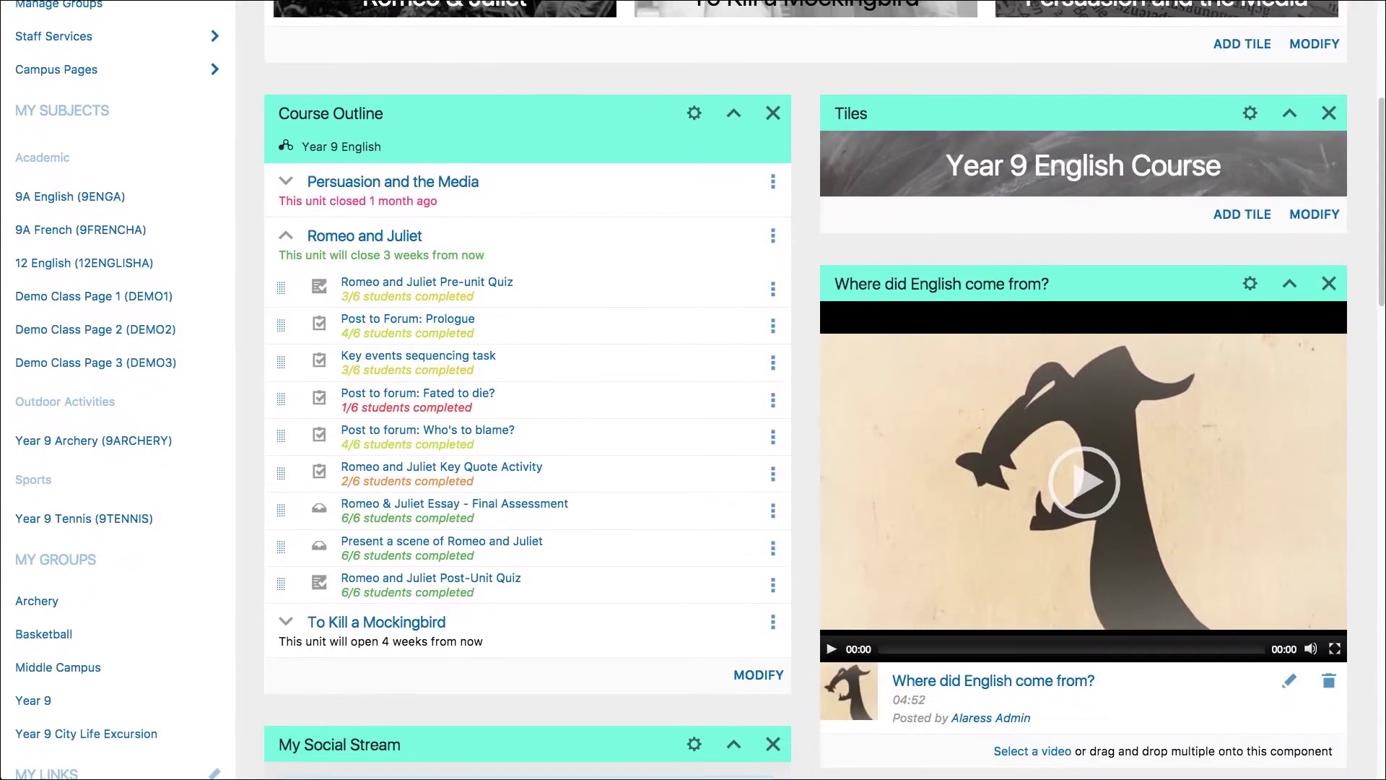
click(770, 290)
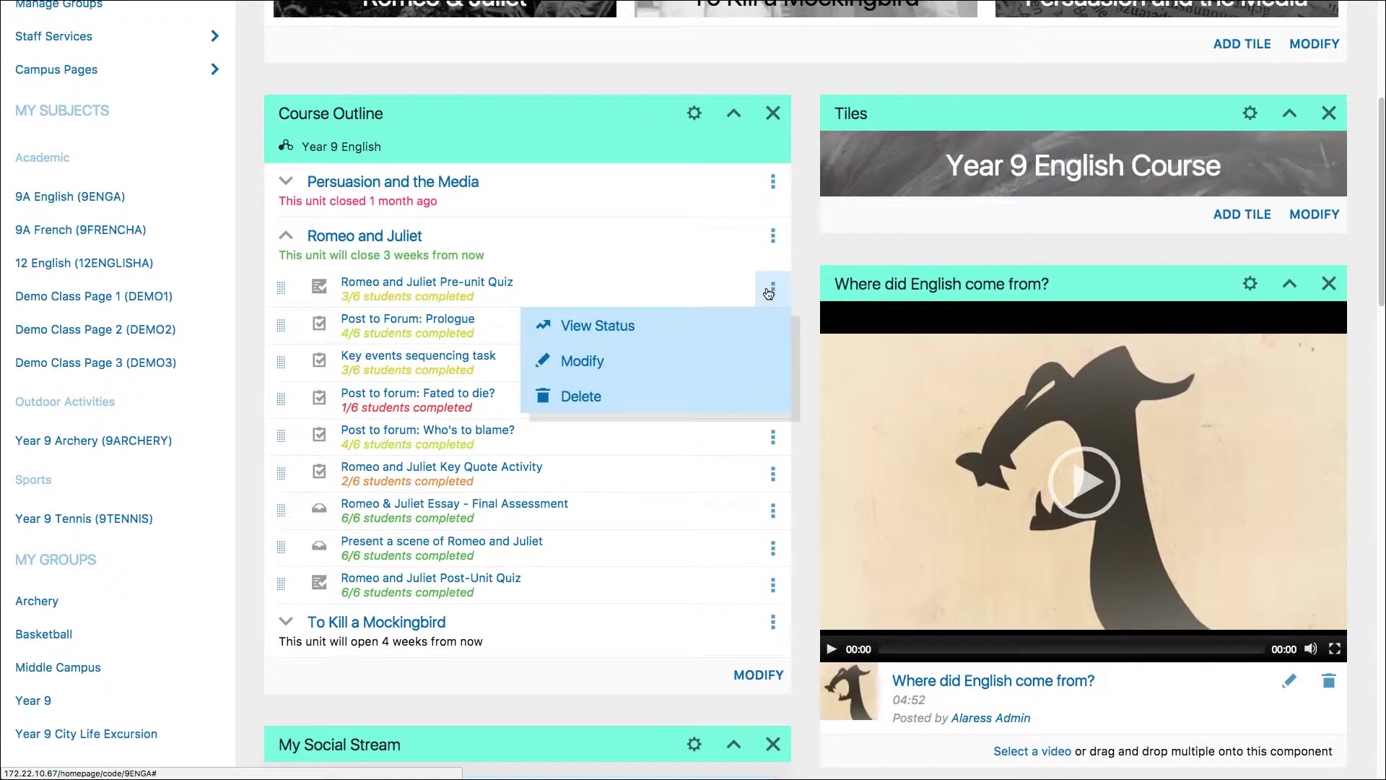
click(755, 333)
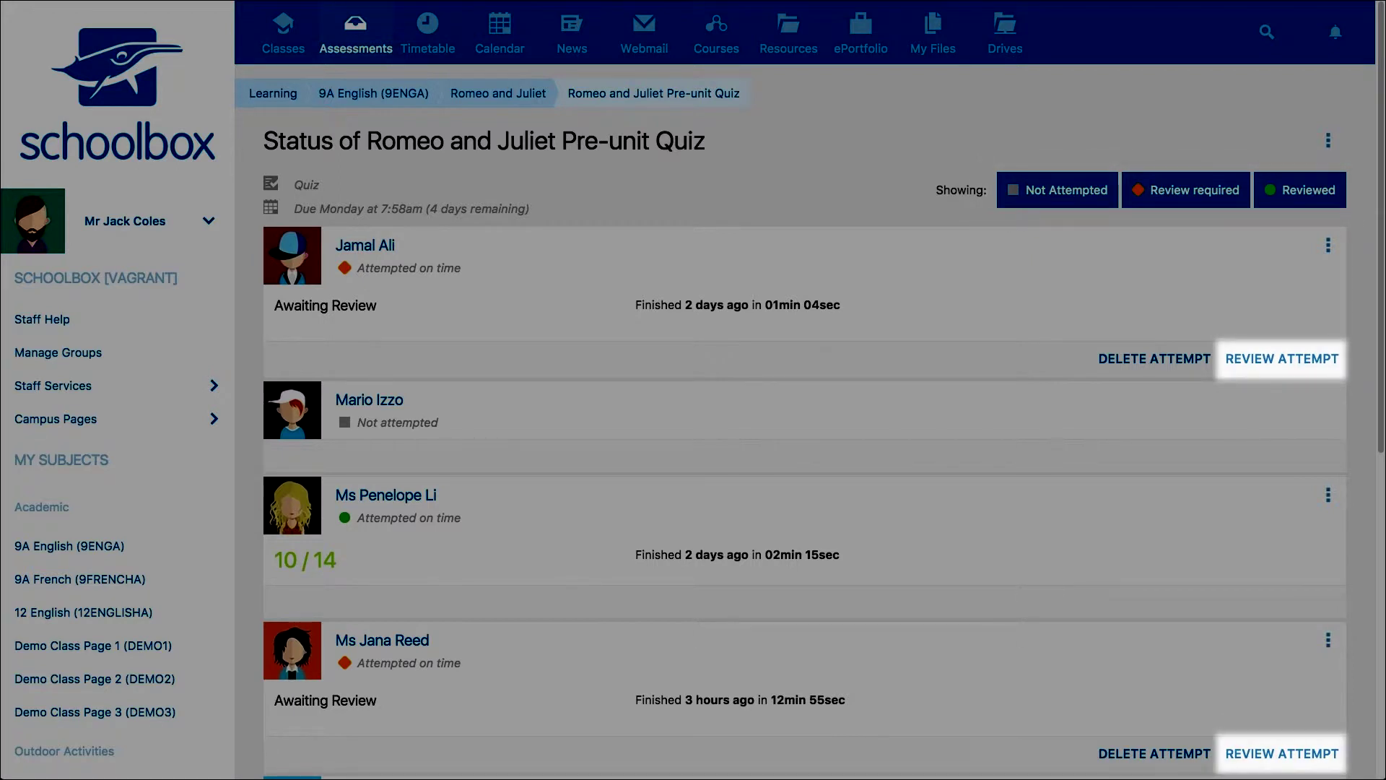
click(1291, 755)
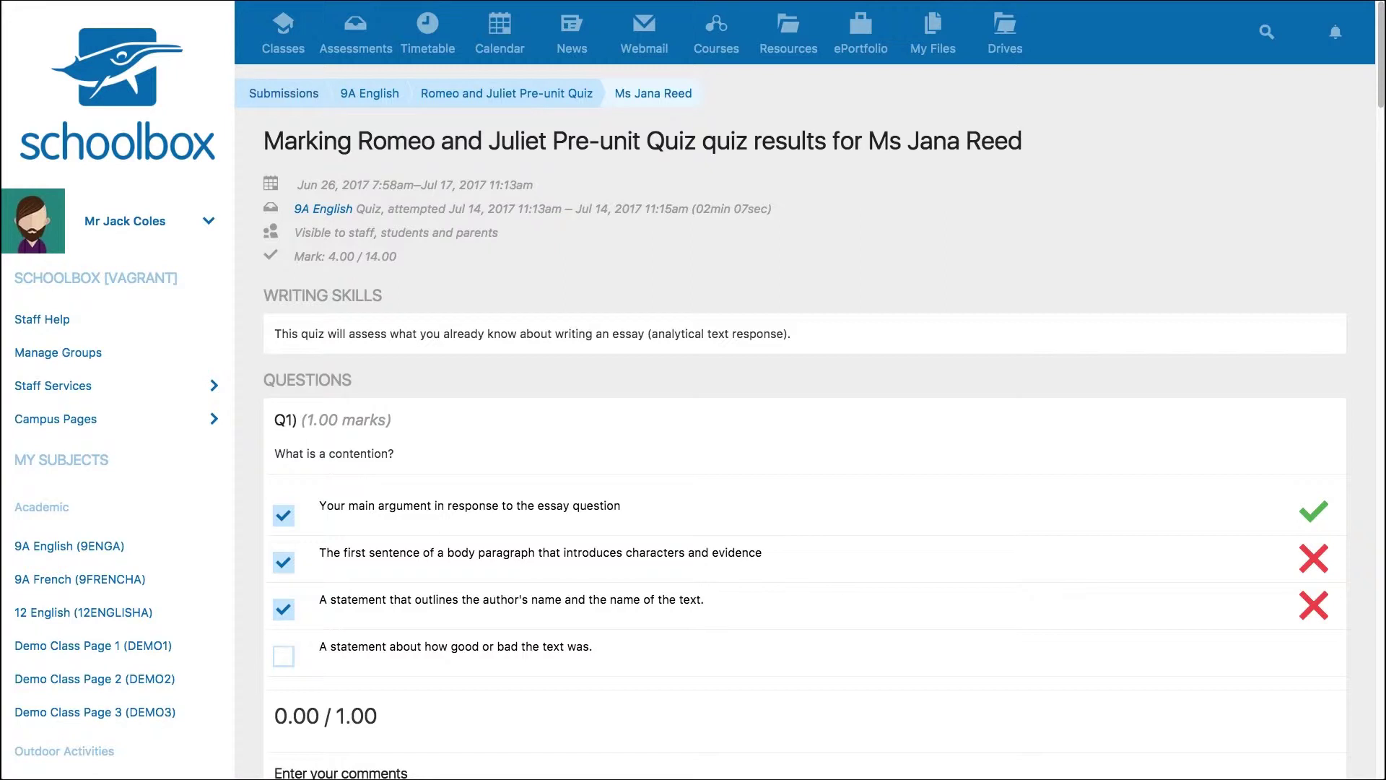
- Give Q1 a mark of 1, commenting that the correct answer was chosen alongside two incorrect ones
scroll(916, 474, down, 5)
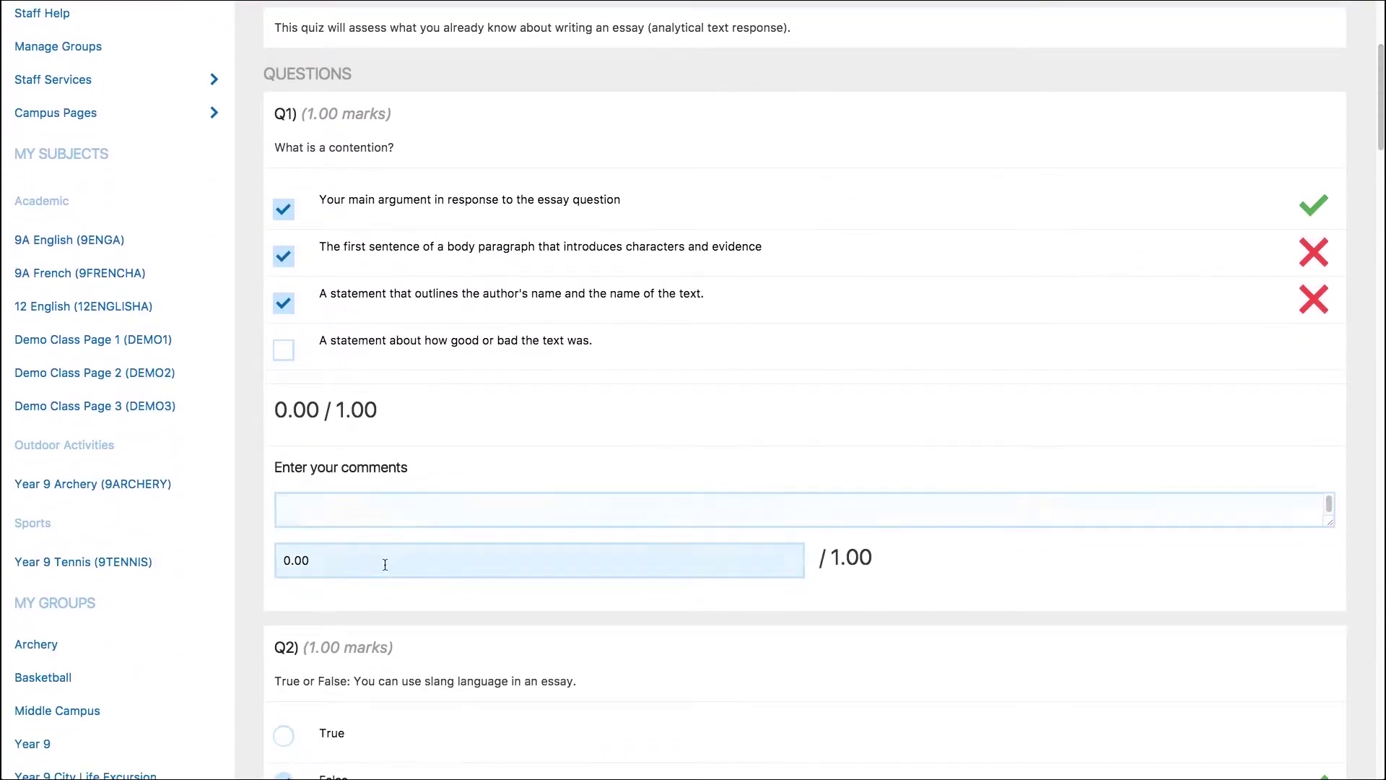
double_click(385, 564)
text(1)
click(326, 505)
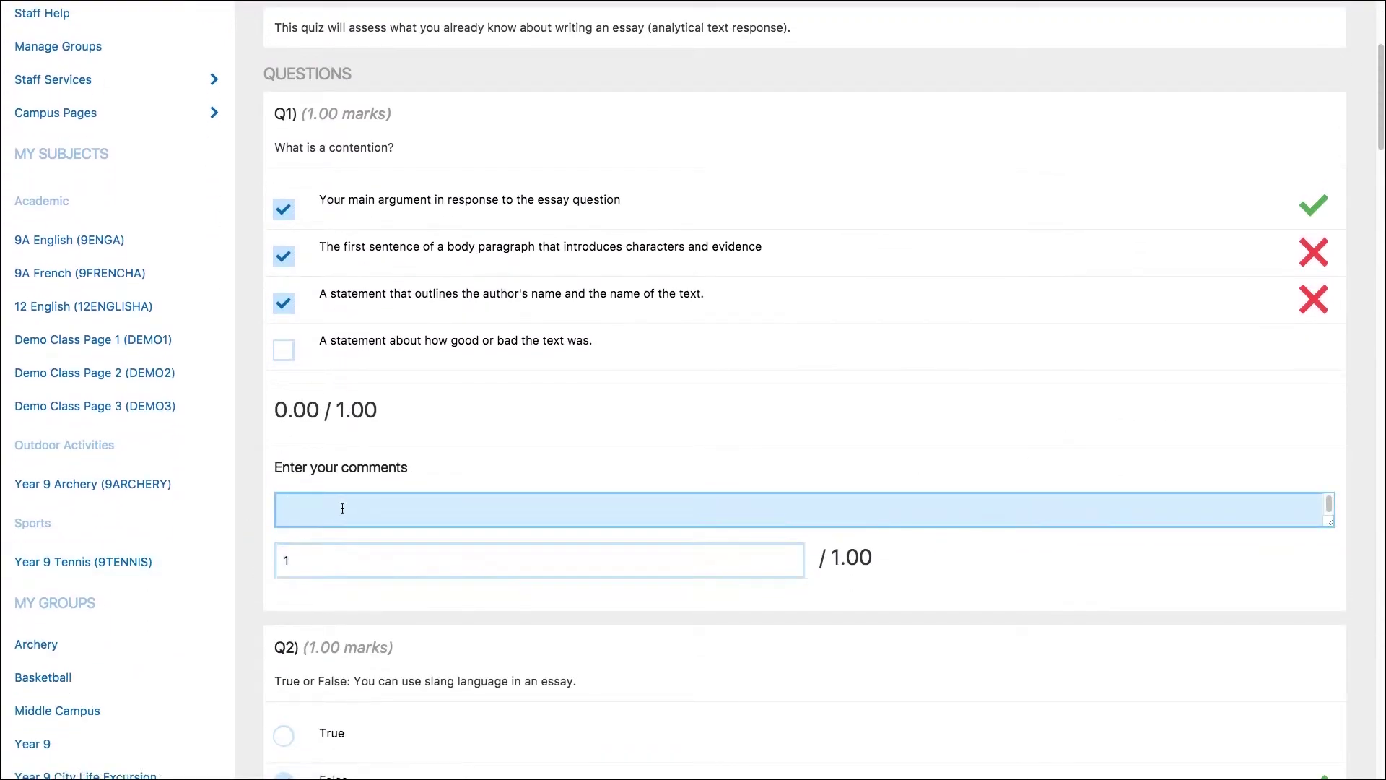
text(I will give you the mark as you selected the correct answer. )
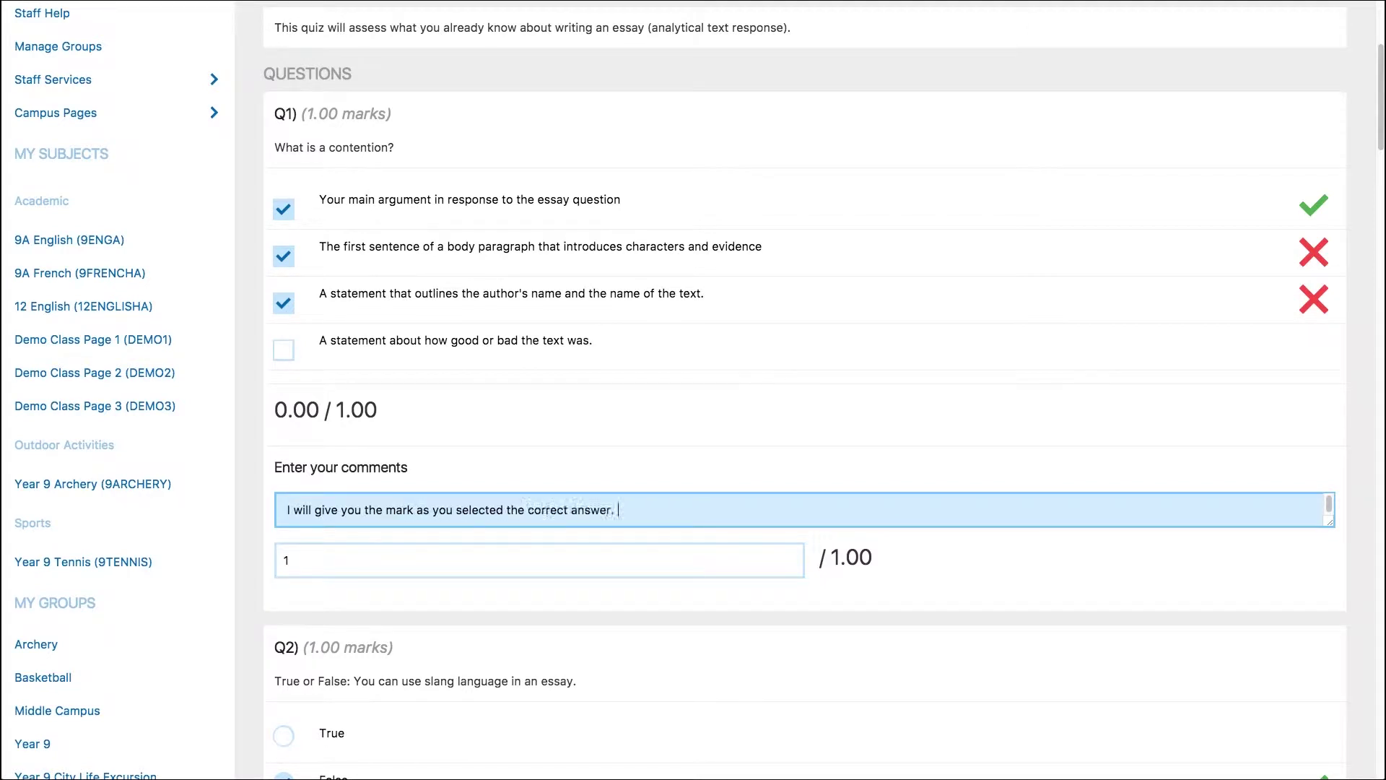
text(But be aware you also chose two incorrect )
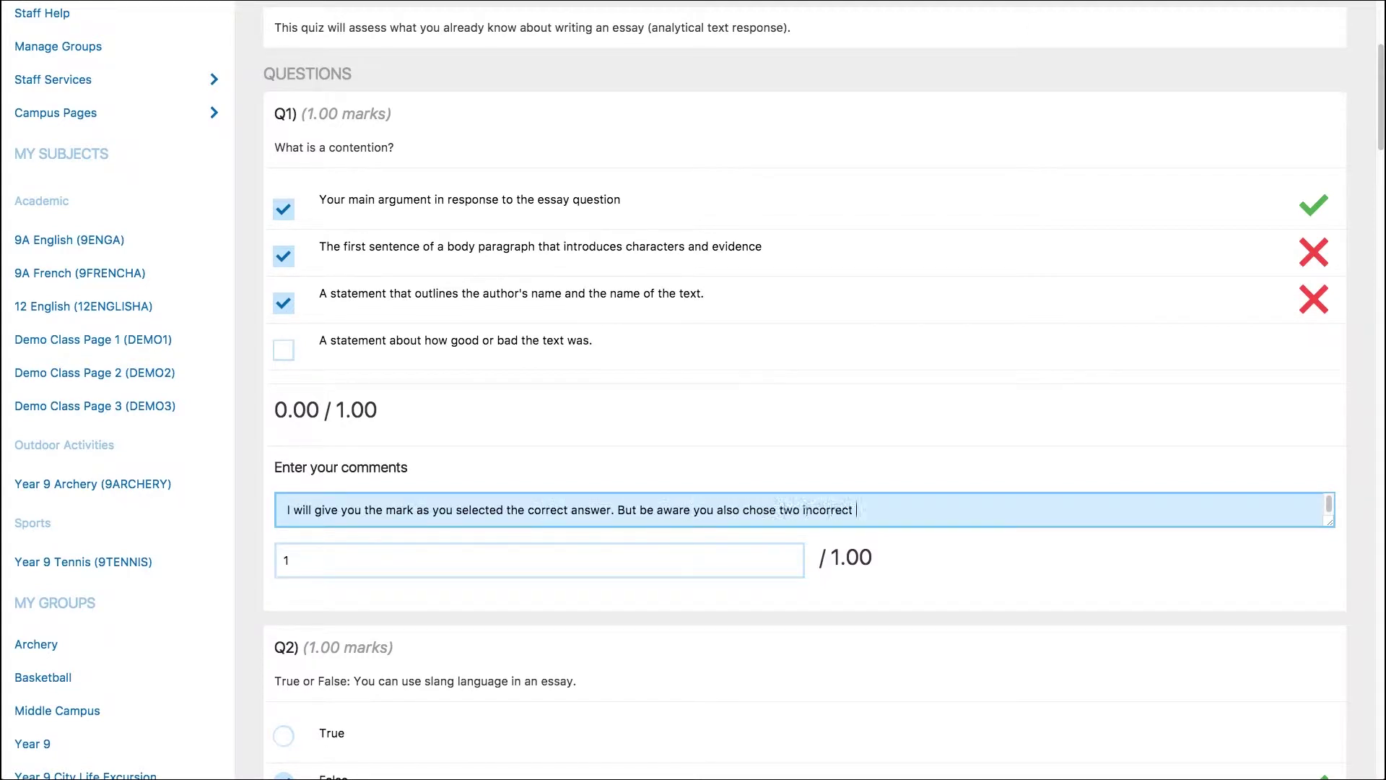
text(answers)
drag(1380, 70, 1380, 131)
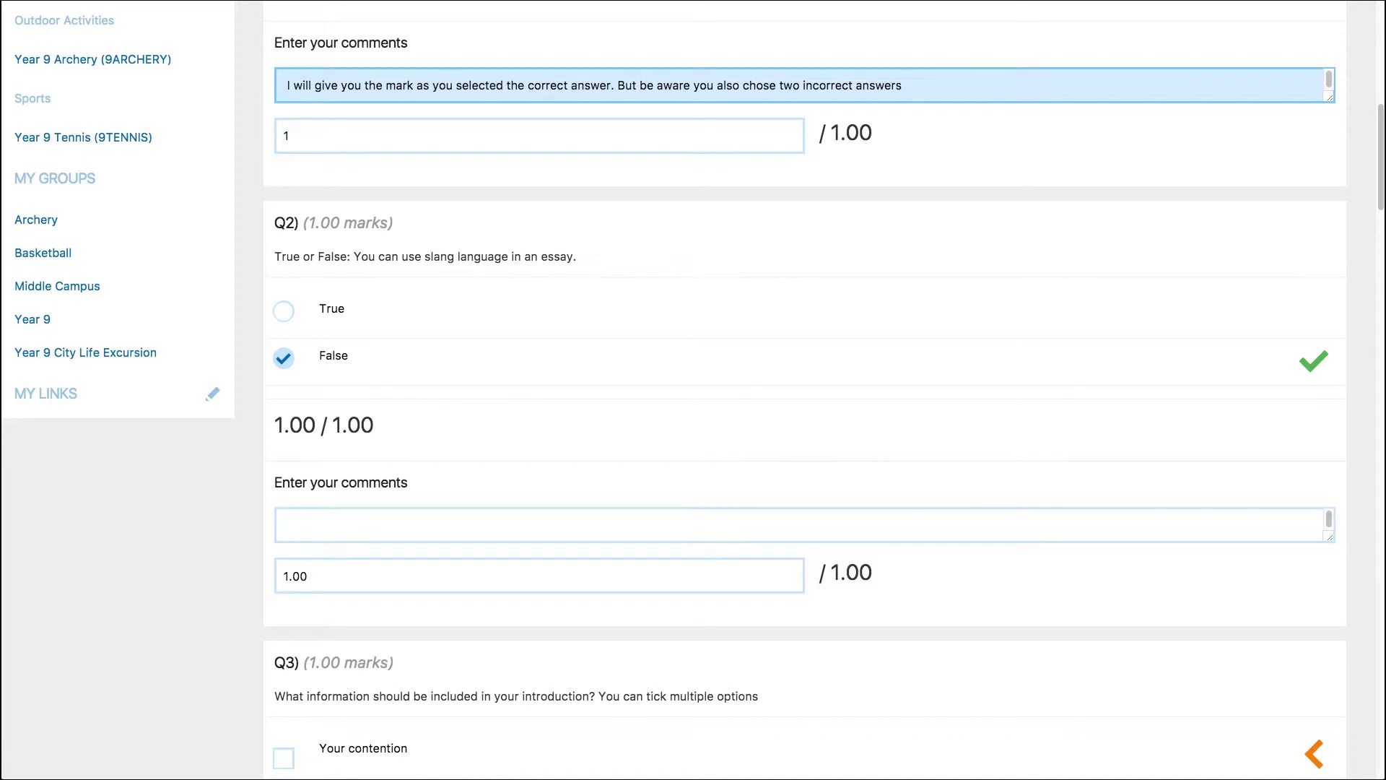
scroll(693, 390, down, 7)
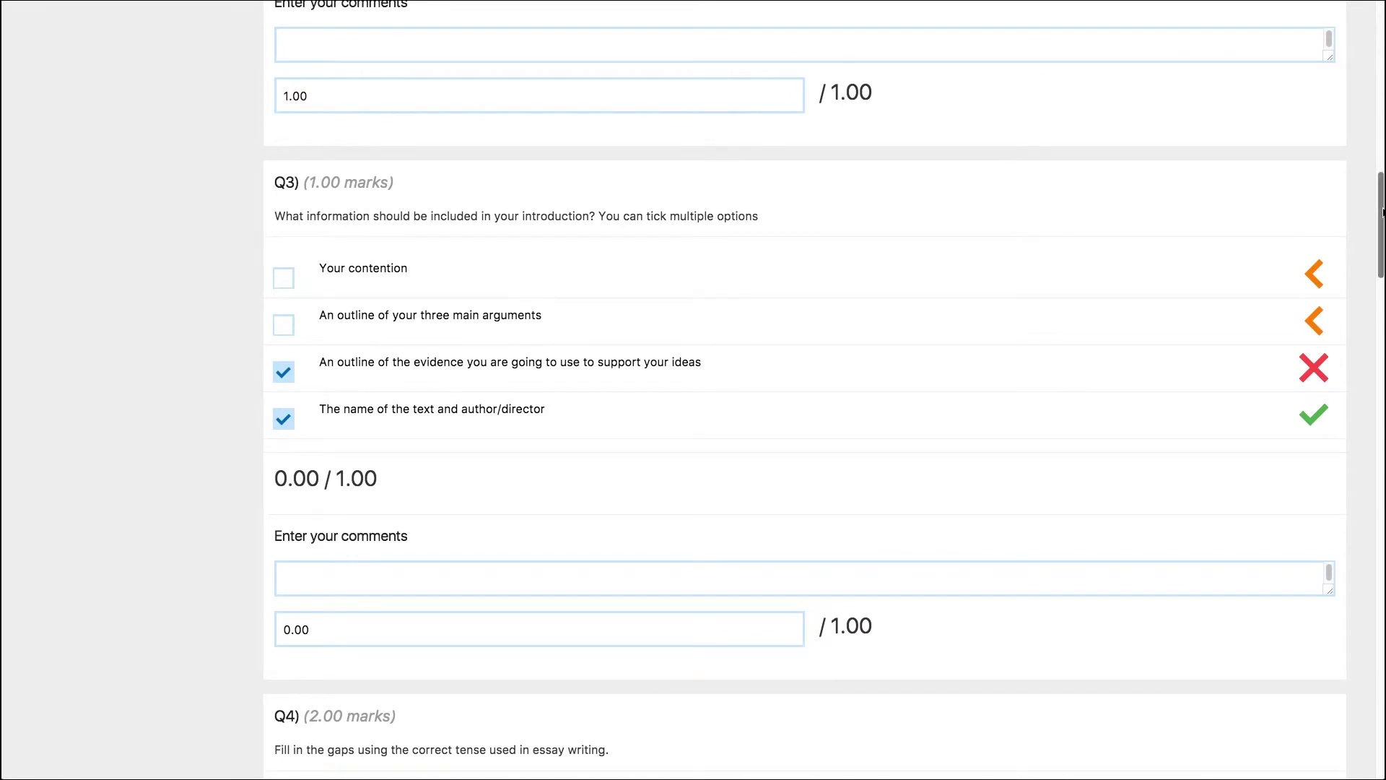
scroll(805, 397, down, 7)
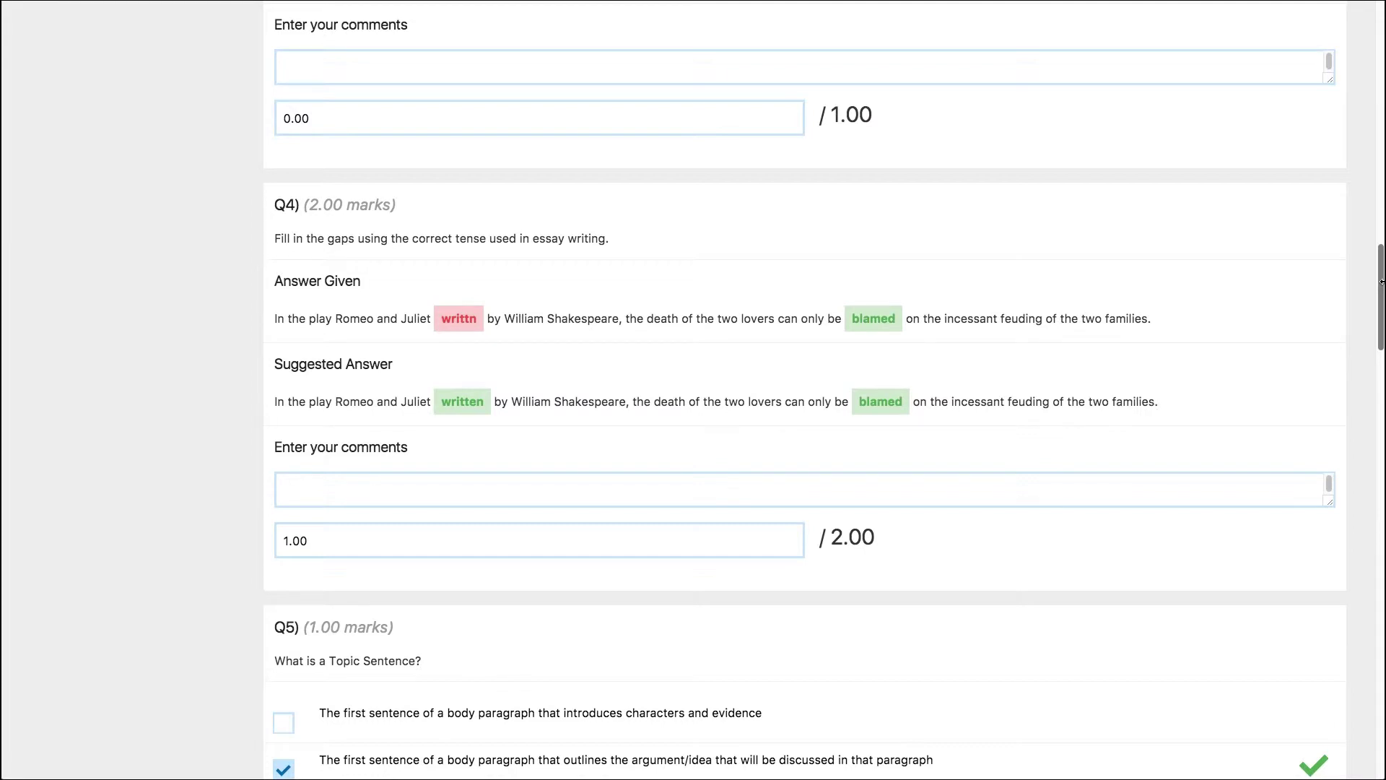
- Comment 'Be careful of your spelling' on Q4's answer
click(432, 485)
text(Be careful of your spelling)
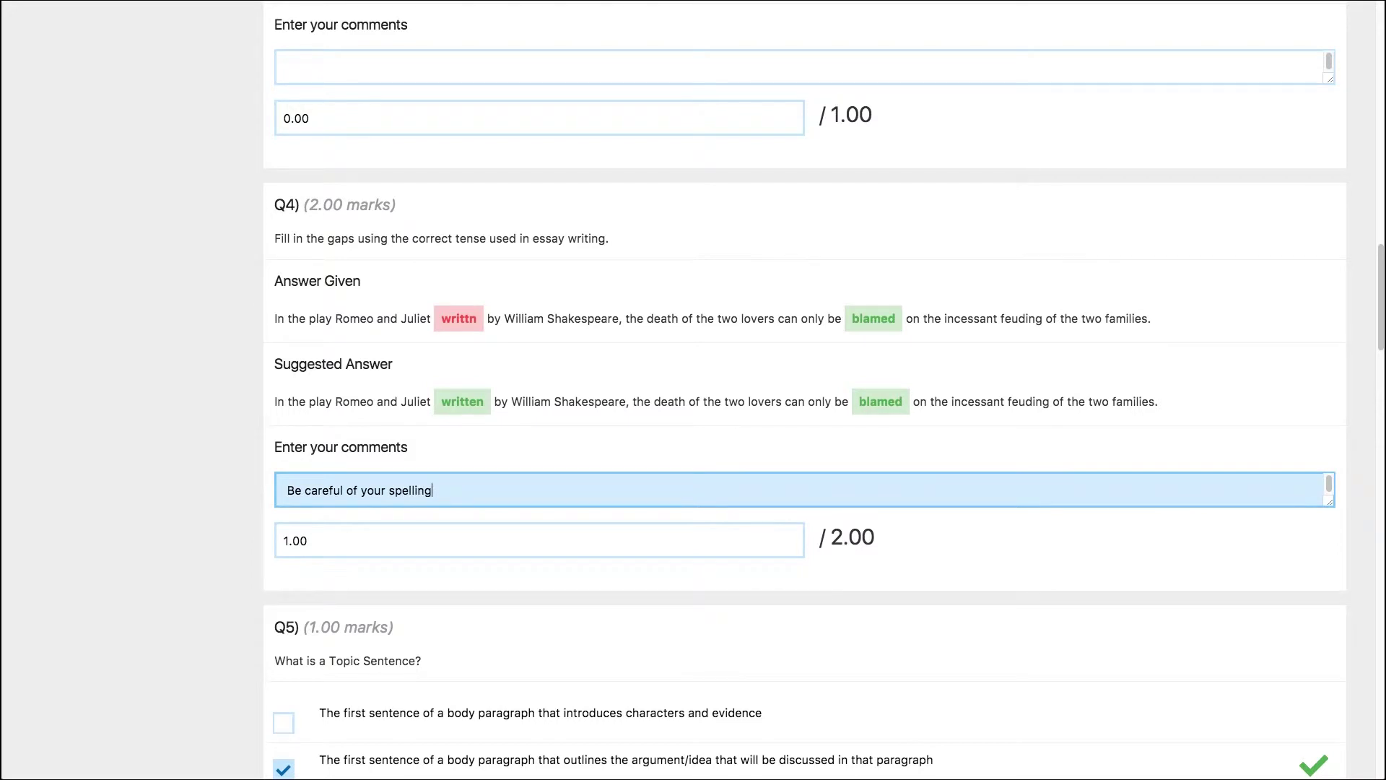
drag(1382, 276, 1348, 423)
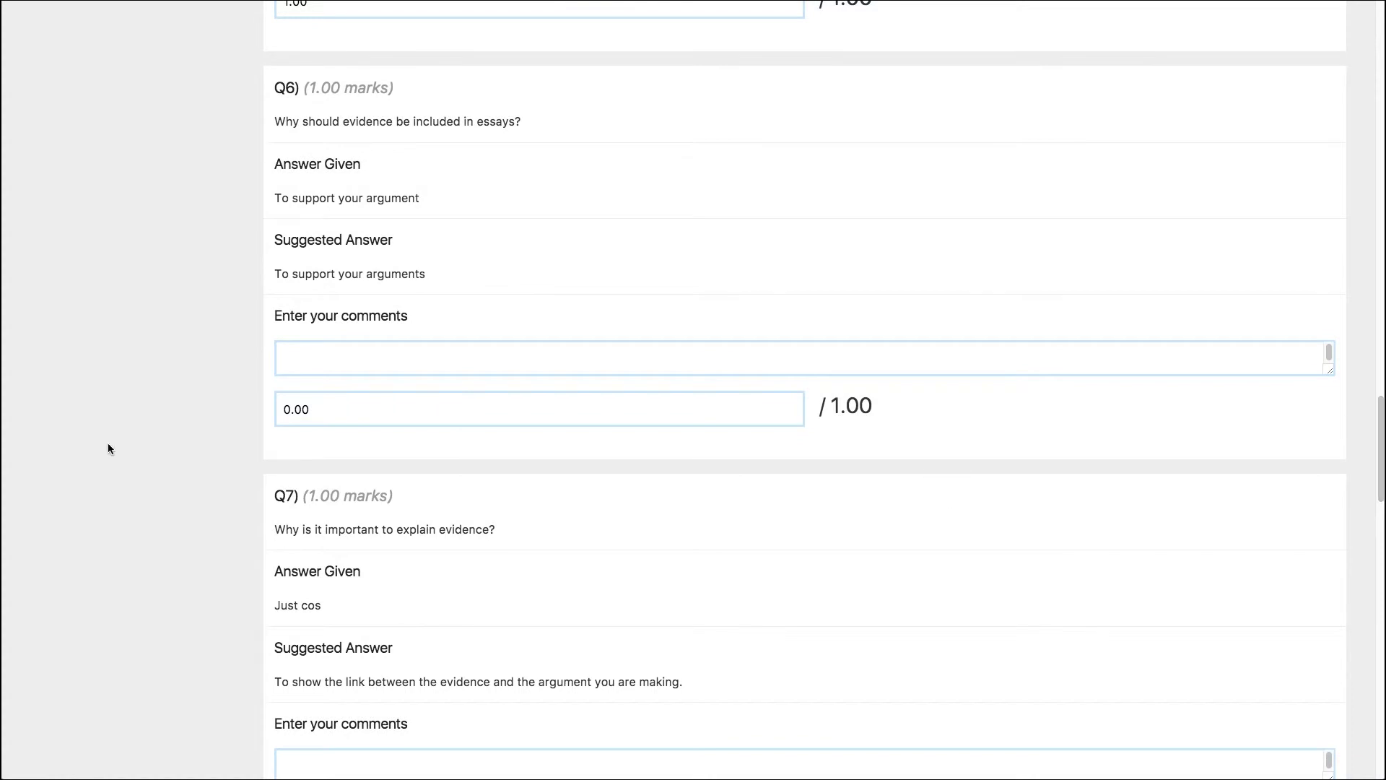
- Comment 'Great work' plus the student's name on Q6, score it 1, and go to the next section
click(314, 360)
text(Great work Jana)
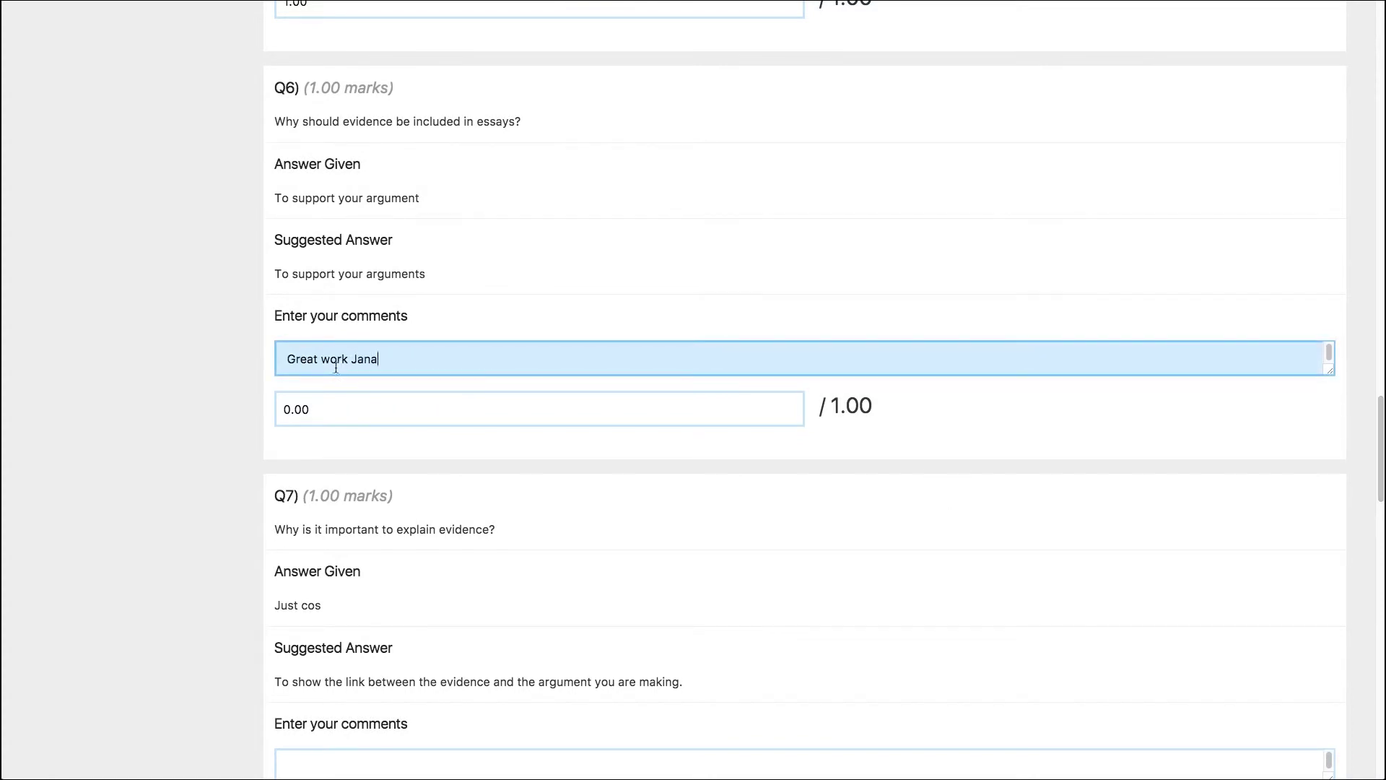
key(Tab)
text(1)
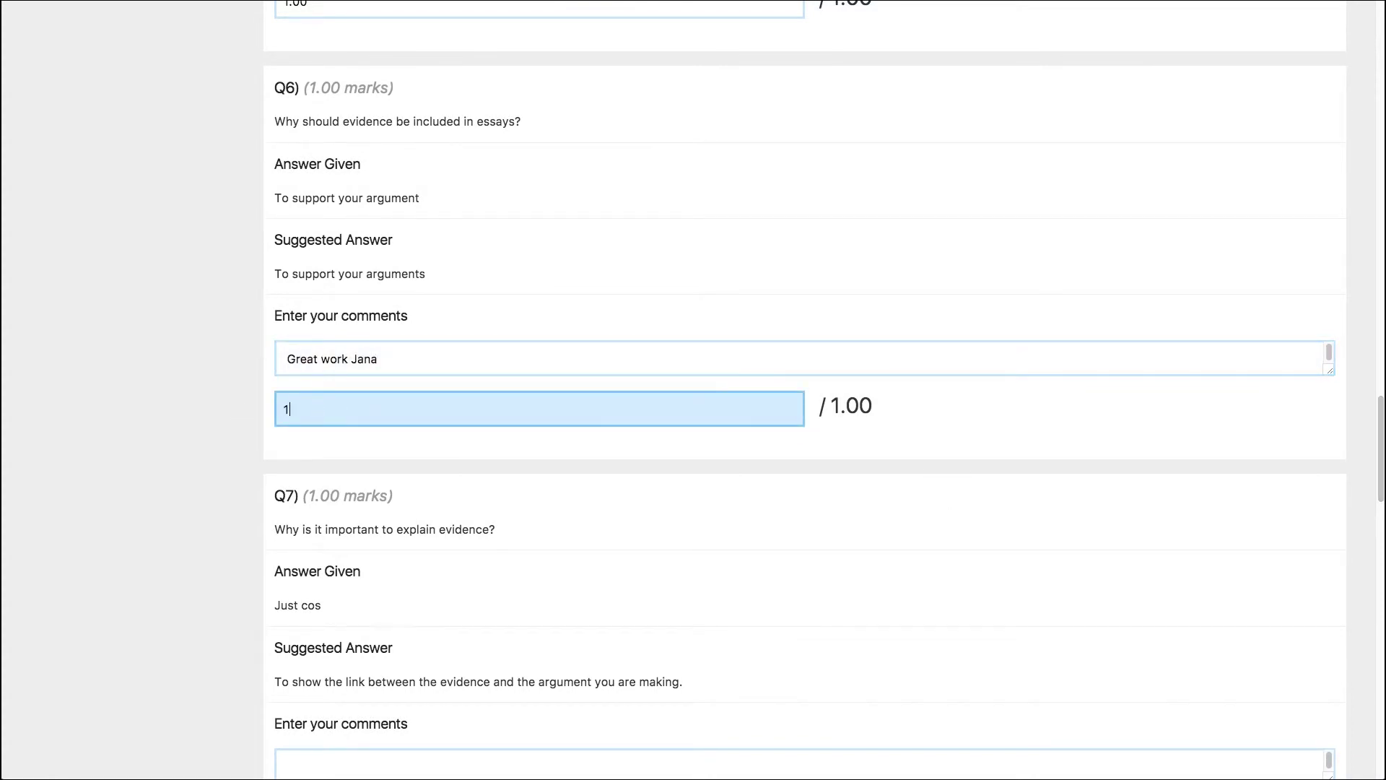
drag(1382, 426, 1381, 675)
key(Tab)
click(837, 665)
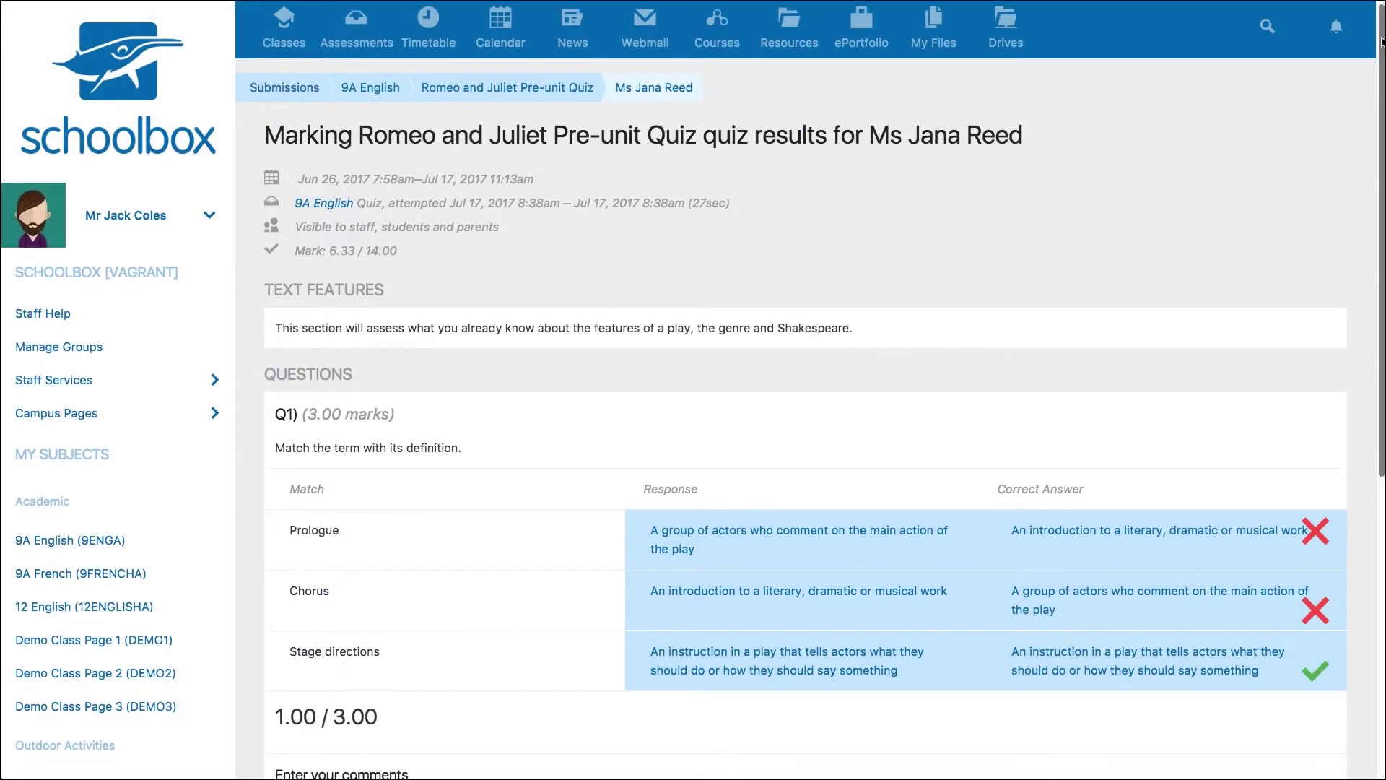
- Finalise the review of this Pre-unit Quiz attempt and confirm with Yes
drag(1380, 36, 1349, 202)
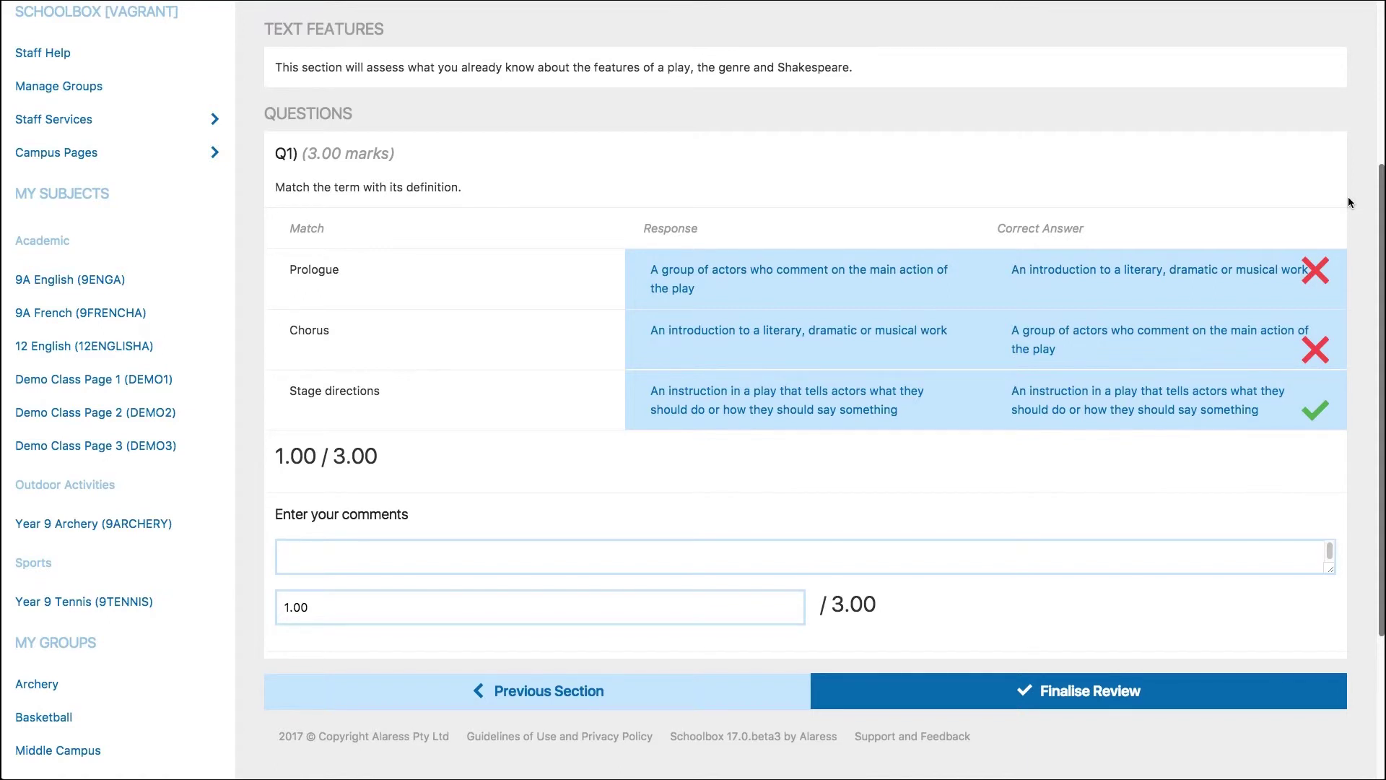
scroll(1348, 202, down, 1)
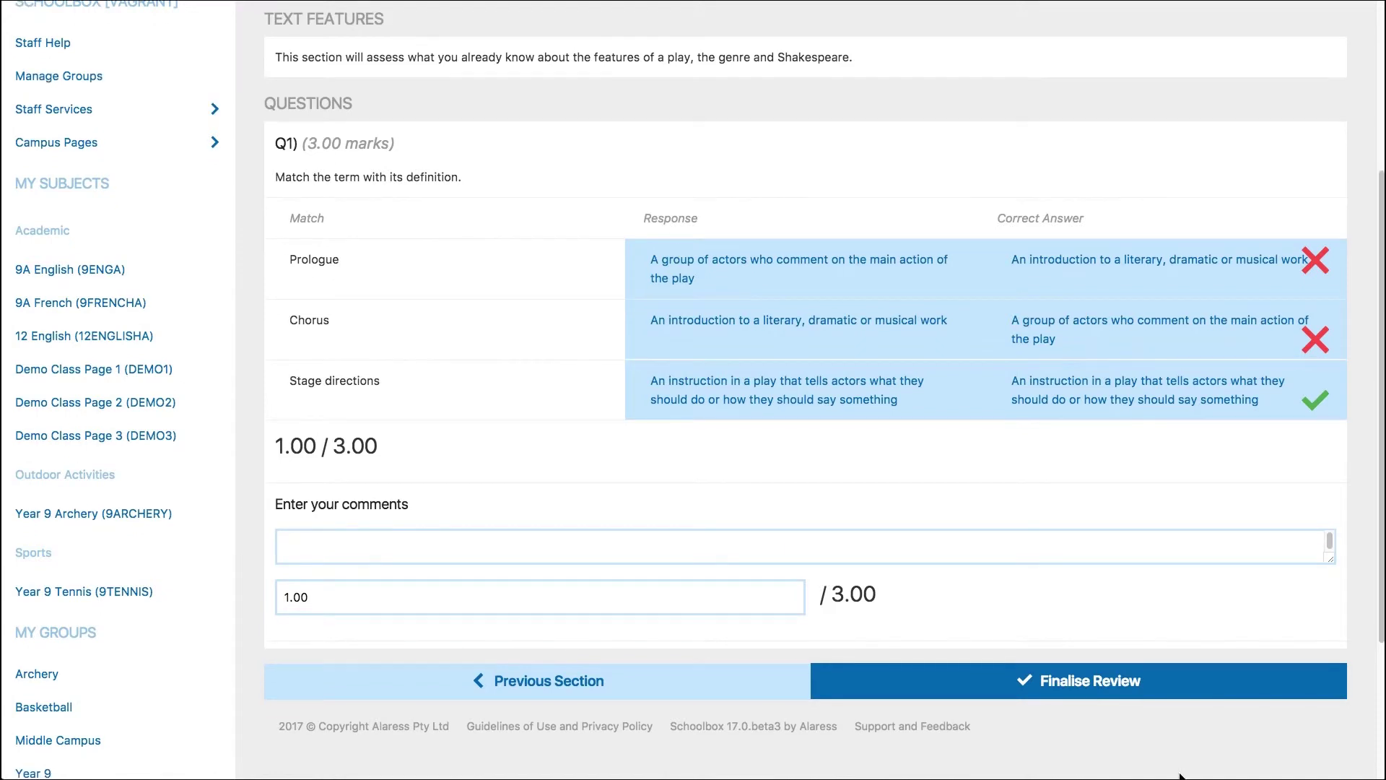
click(1078, 680)
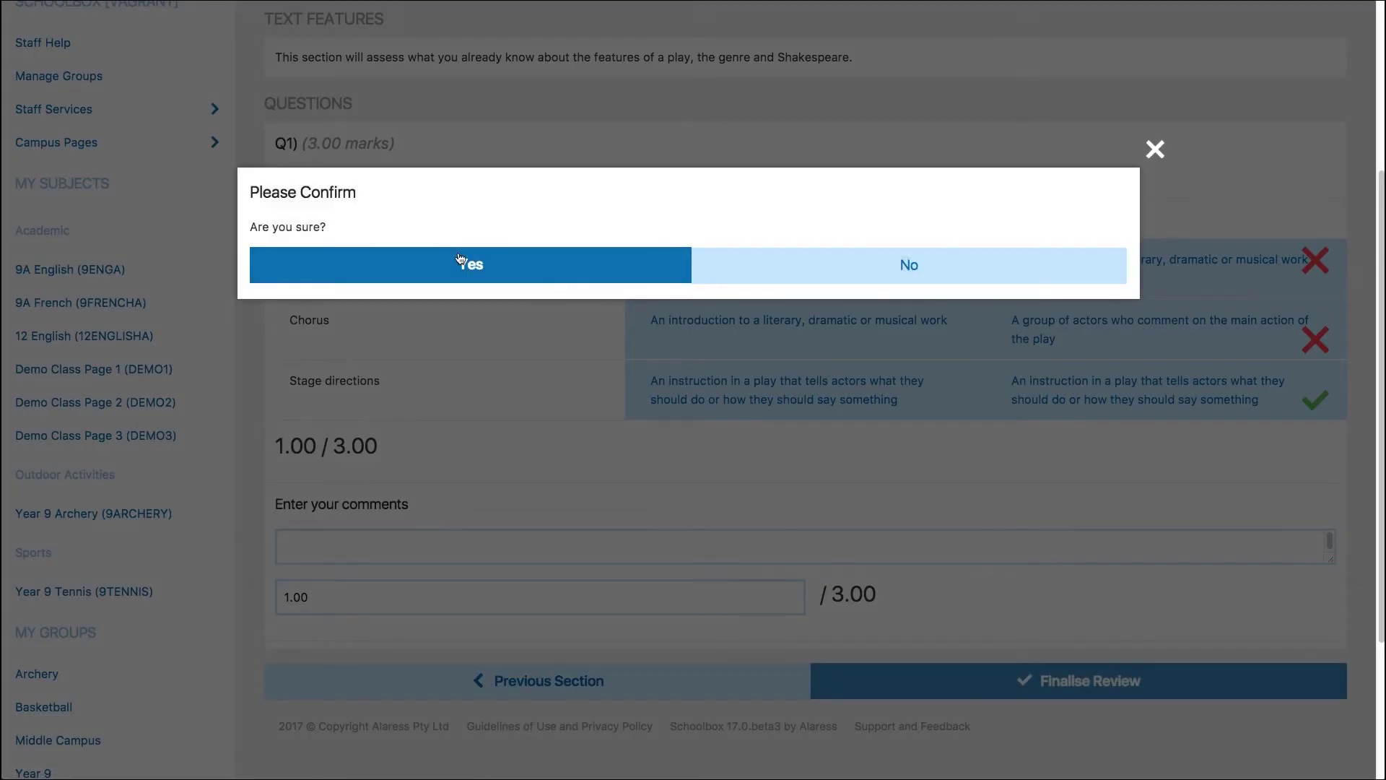
click(459, 260)
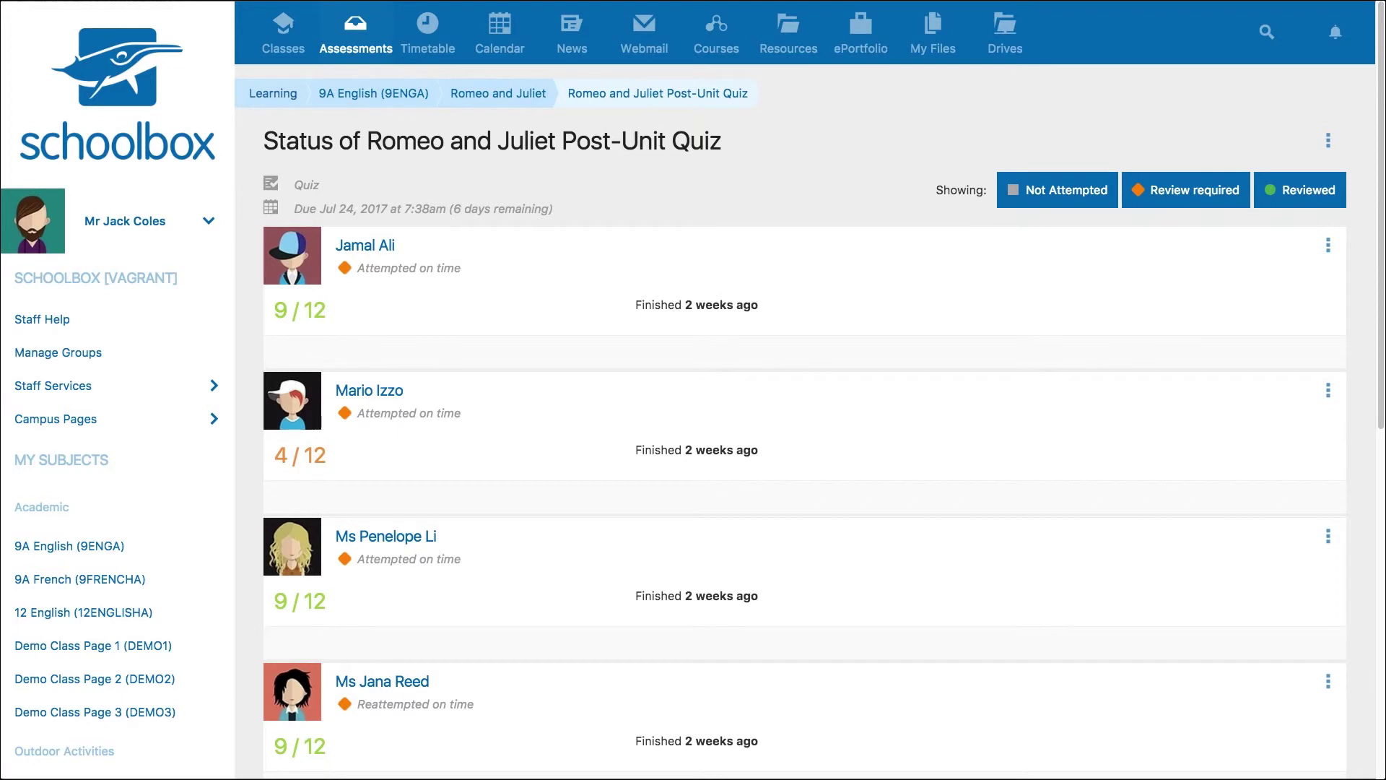
click(1328, 140)
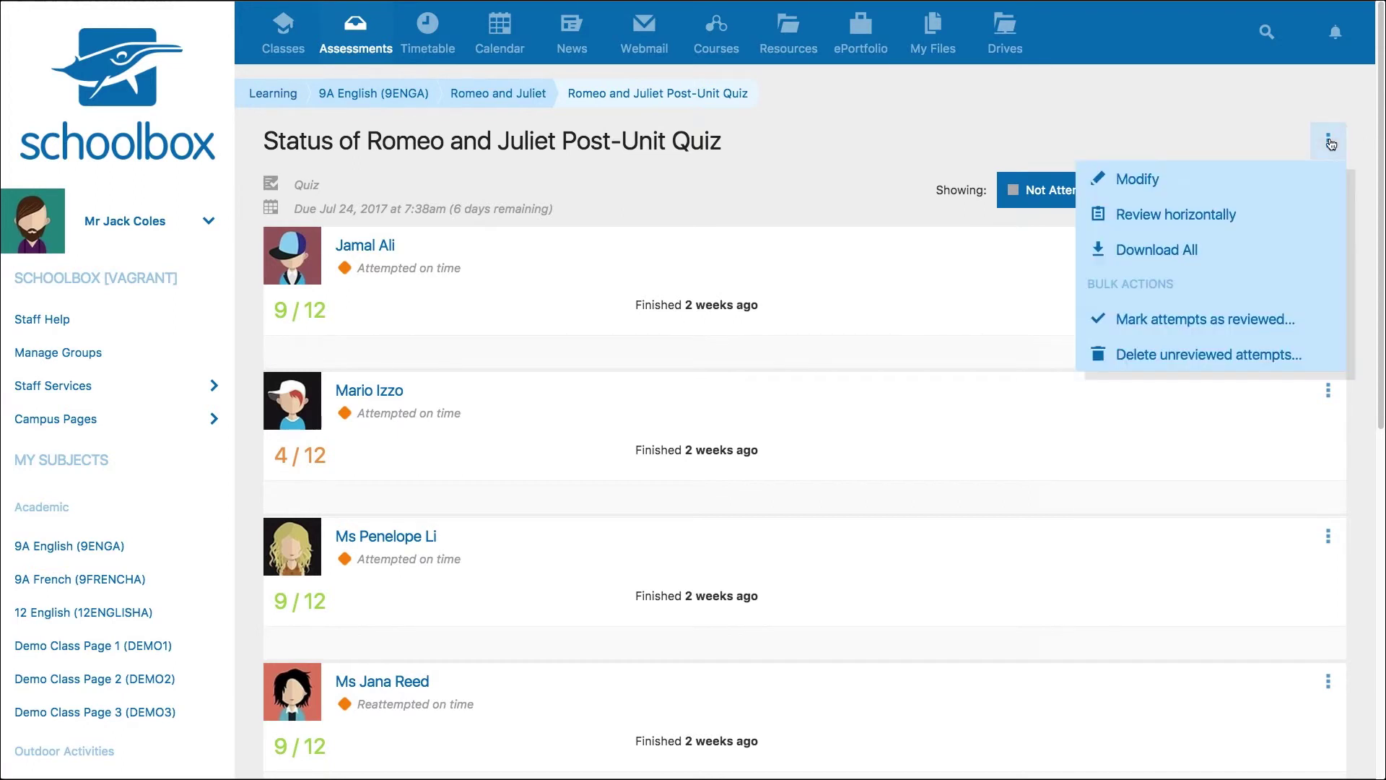
click(1240, 220)
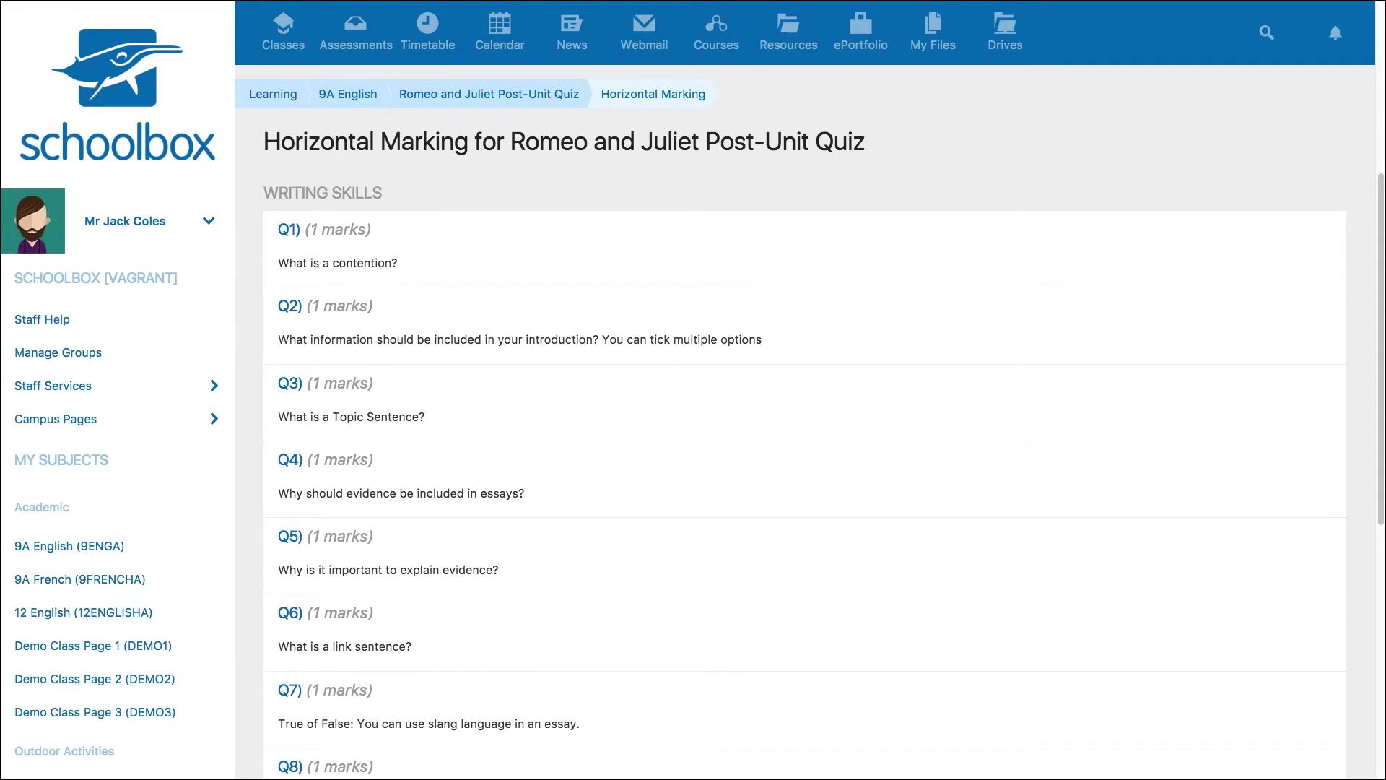
click(289, 309)
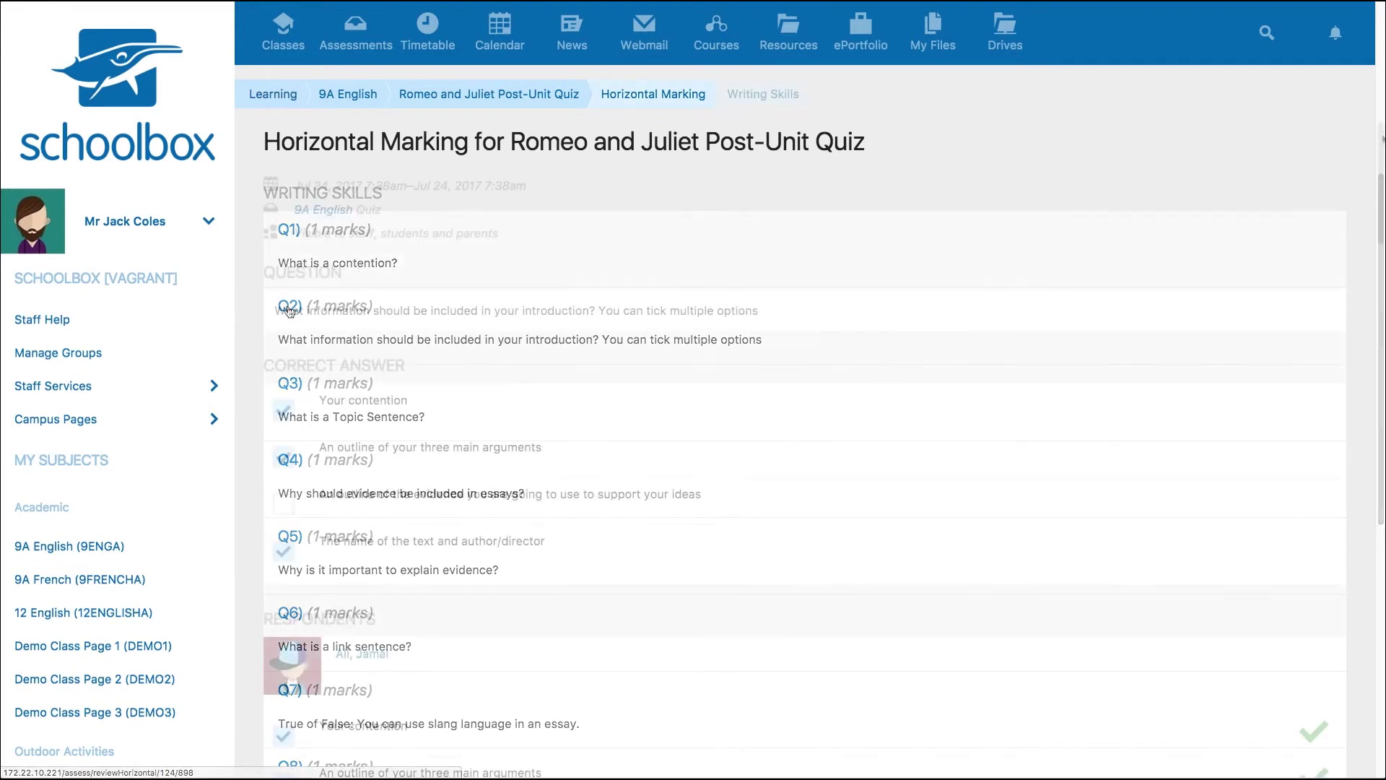
drag(1379, 139, 1374, 638)
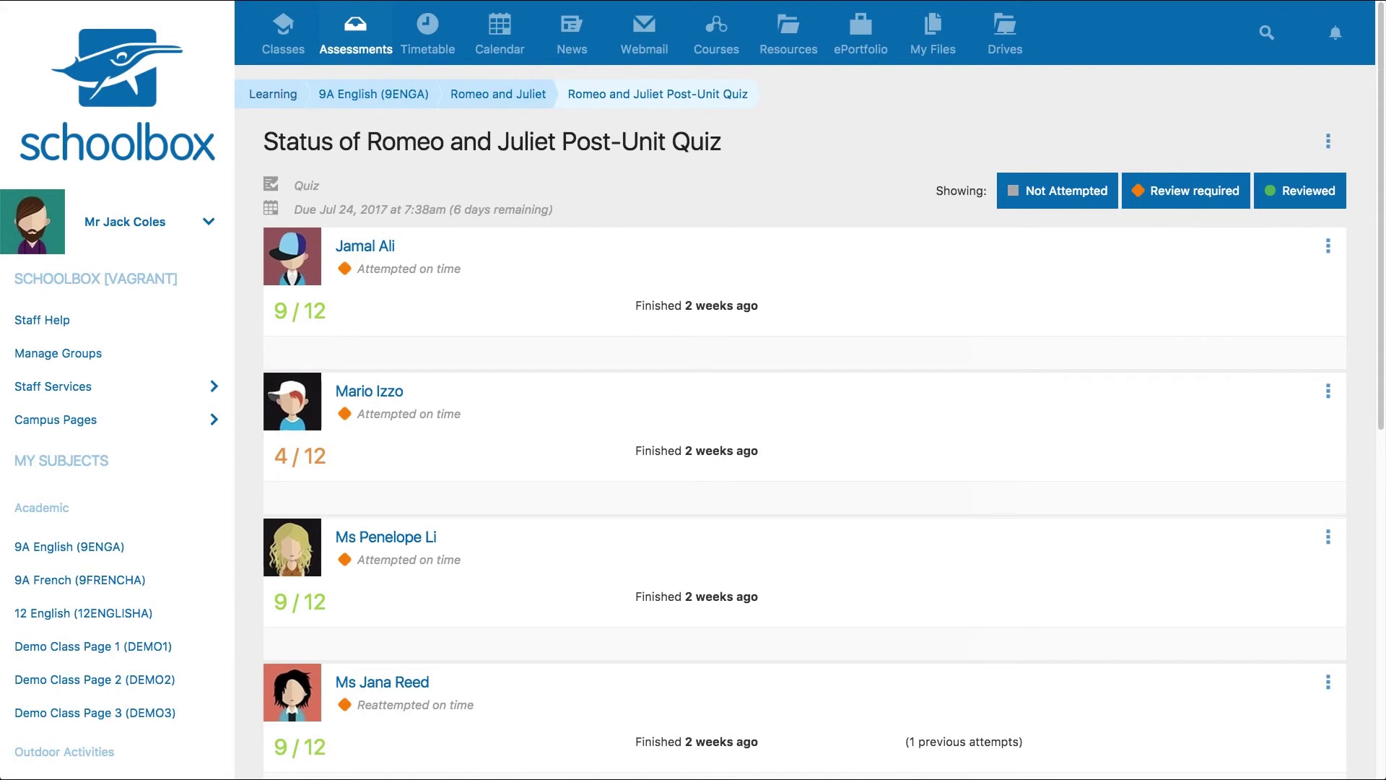
- Mark every listed Post-Unit Quiz attempt as reviewed, keeping all students ticked
click(1328, 142)
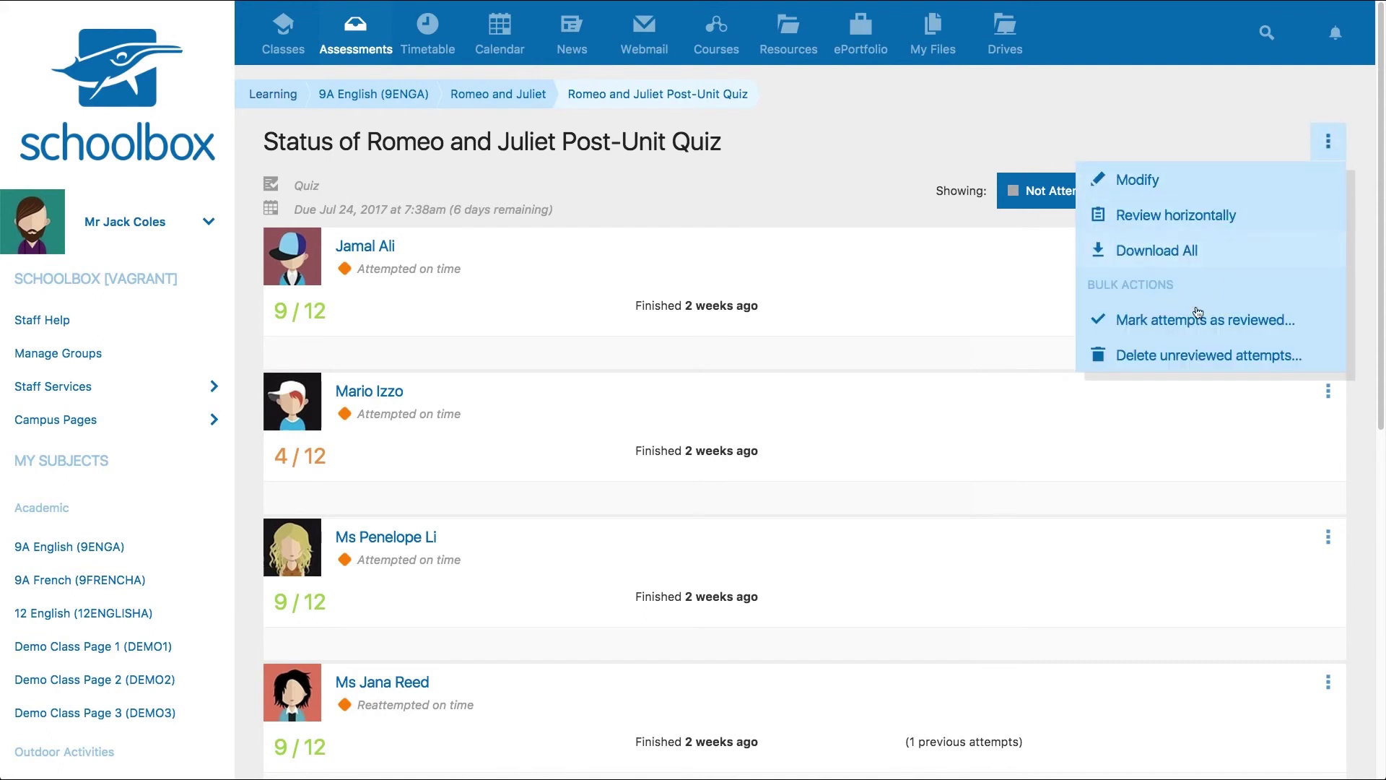
click(1181, 322)
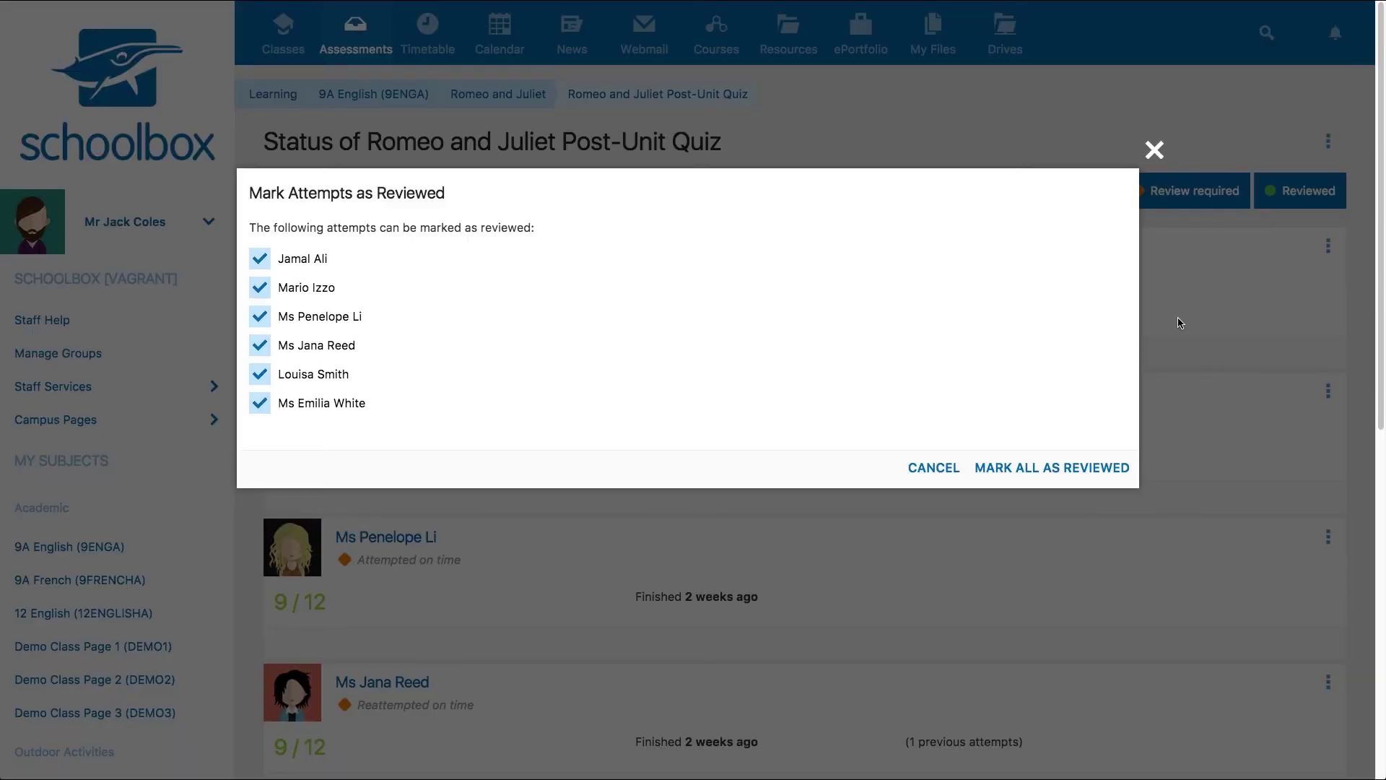
click(1046, 480)
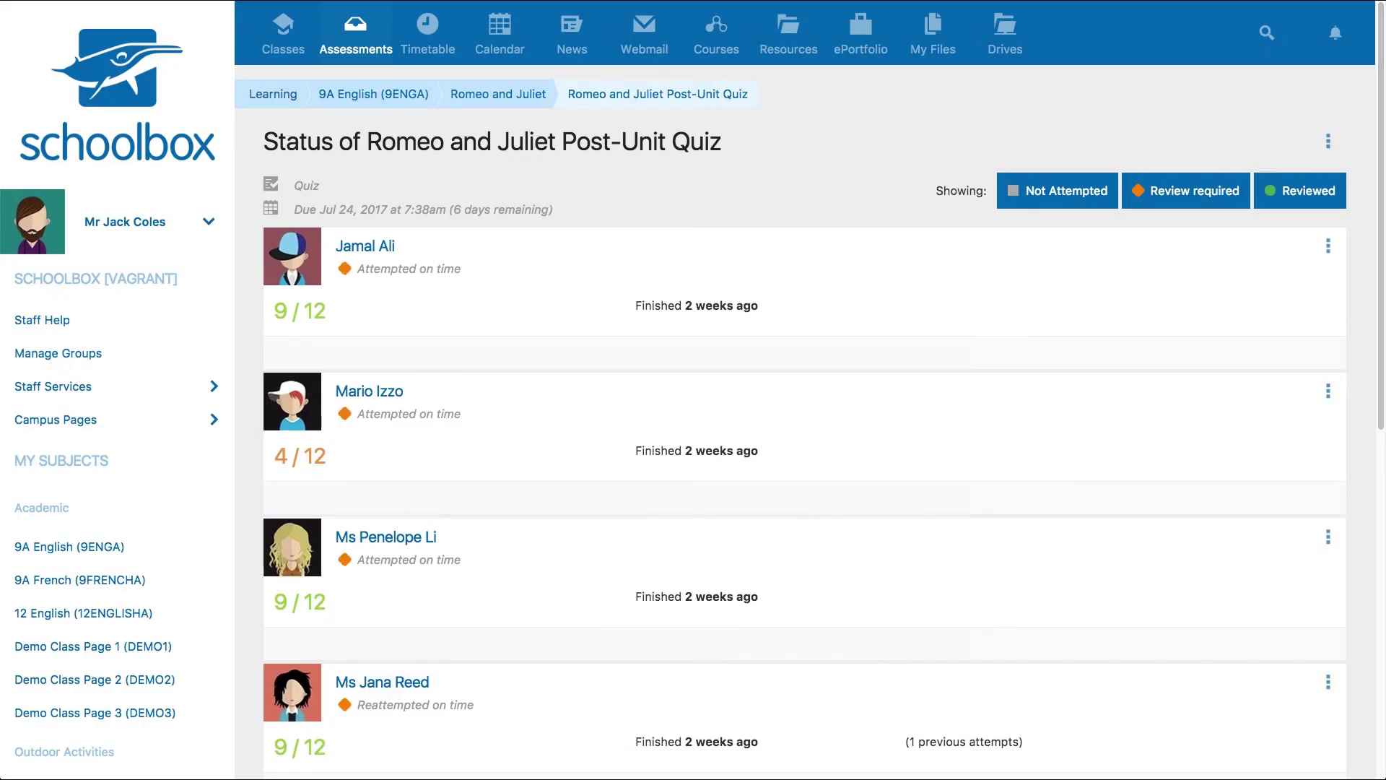
click(1328, 141)
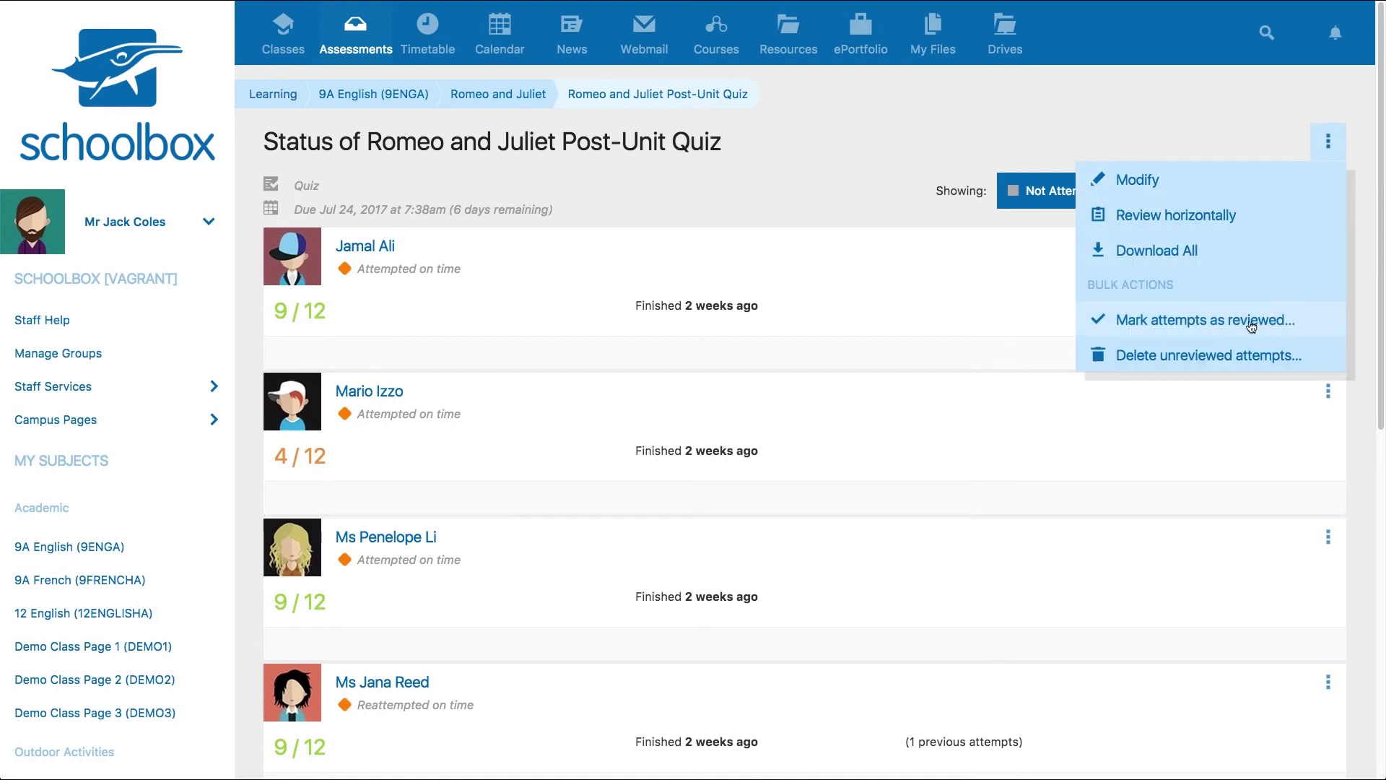
- Start deleting unreviewed attempts, unticking four students so only two remain selected
click(1203, 352)
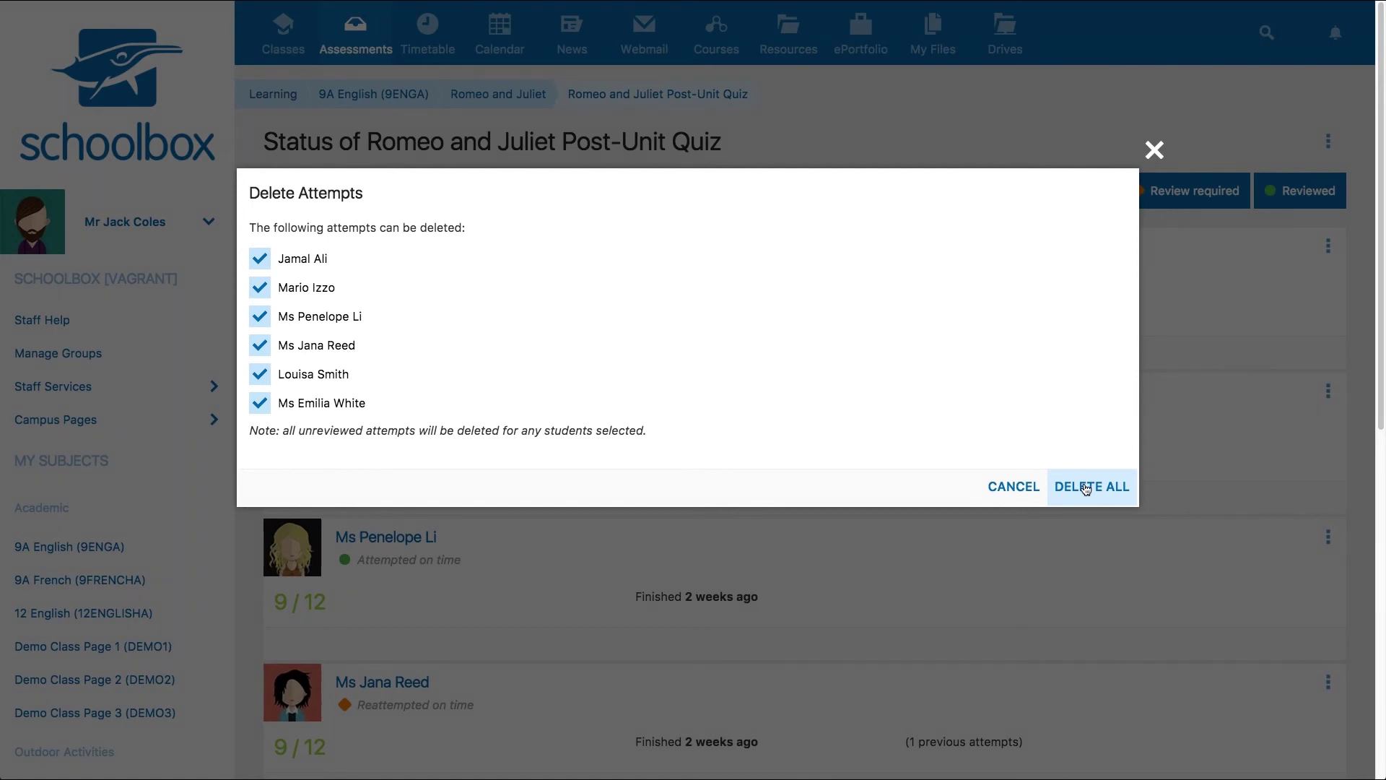
click(260, 374)
click(260, 403)
click(260, 316)
click(260, 288)
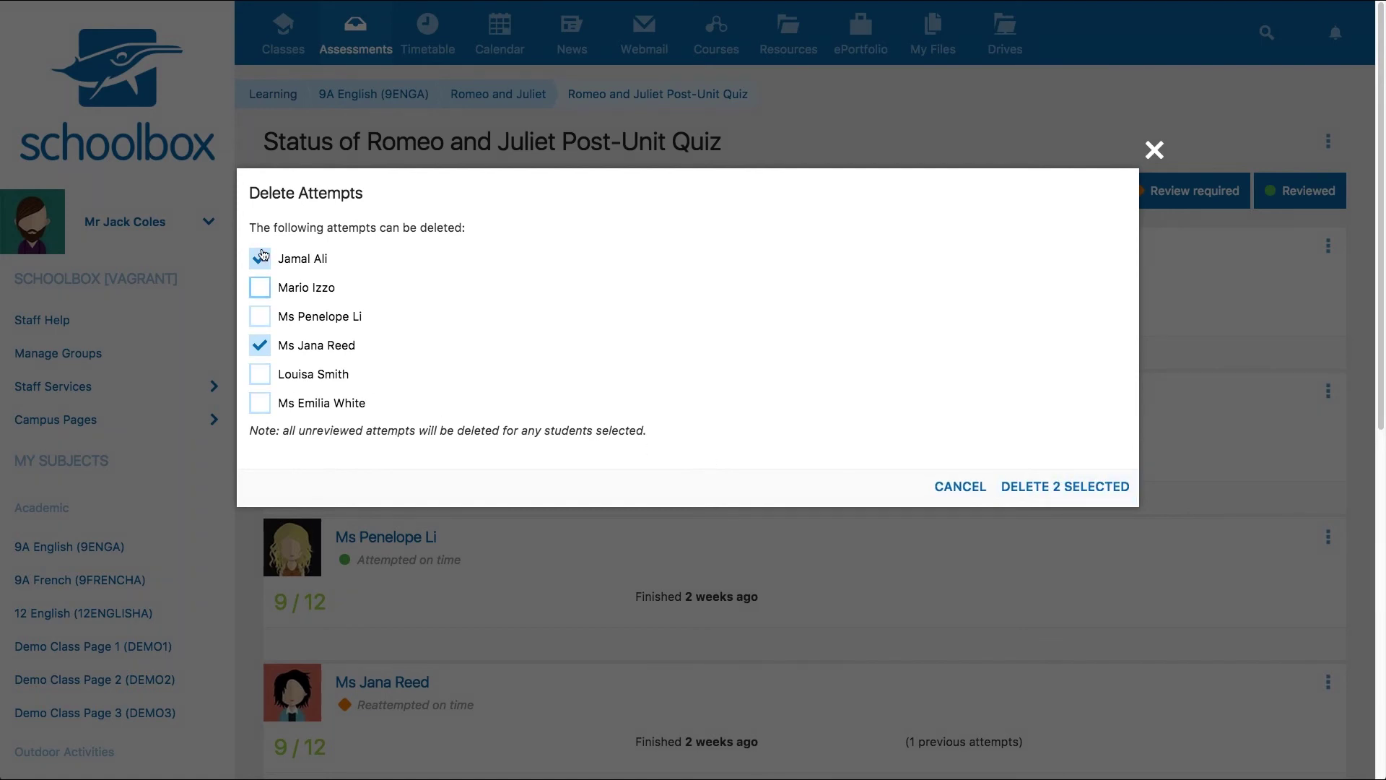